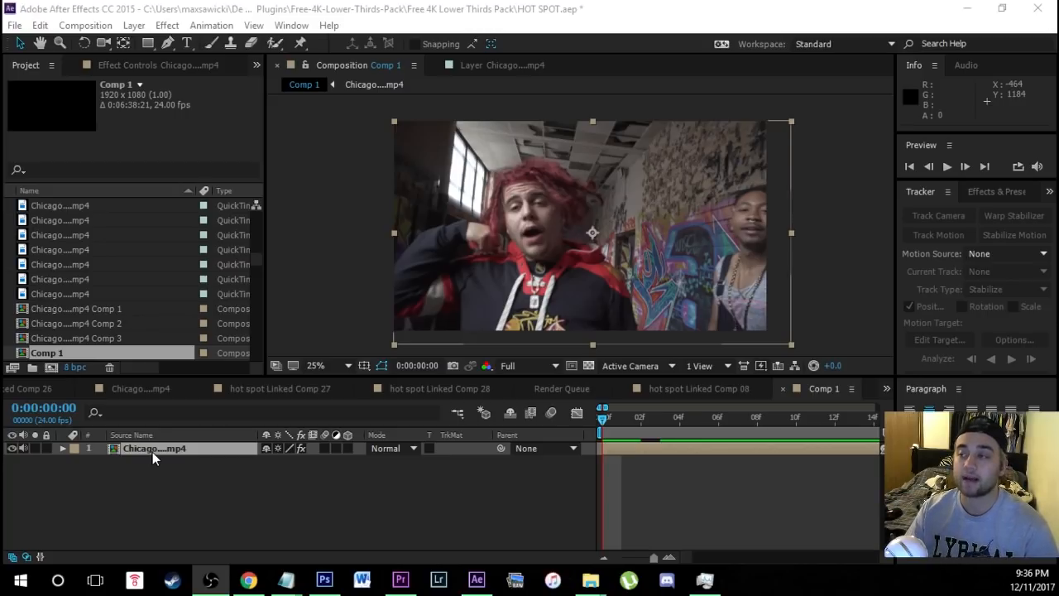
# - Draw a closed, curved horn-shaped mask with the Pen tool on the Chicago video layer, above the screen-left side of the red-haired man's head
pyautogui.click(152, 452)
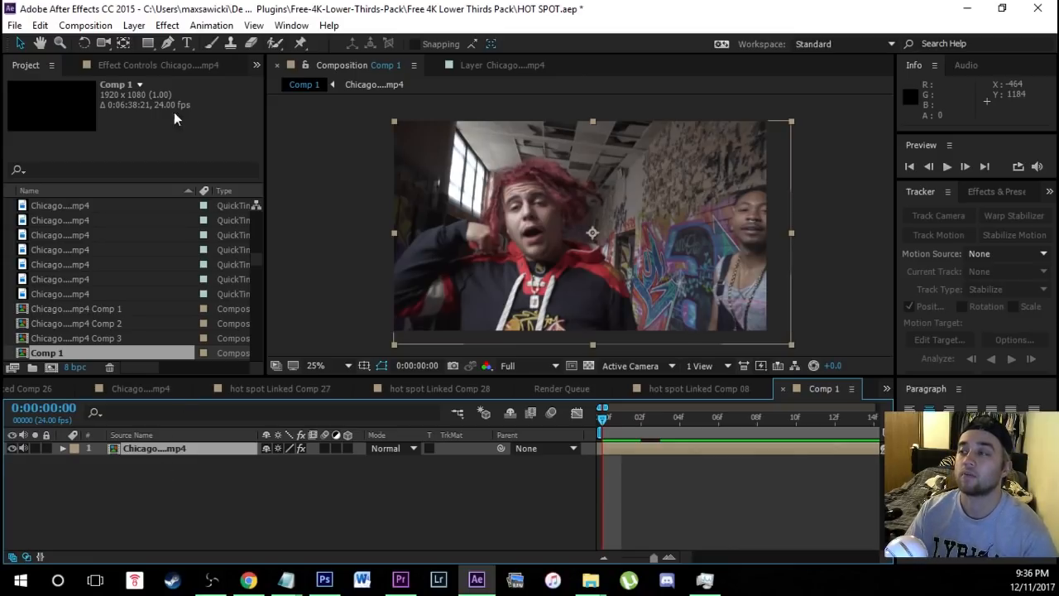
pyautogui.click(167, 43)
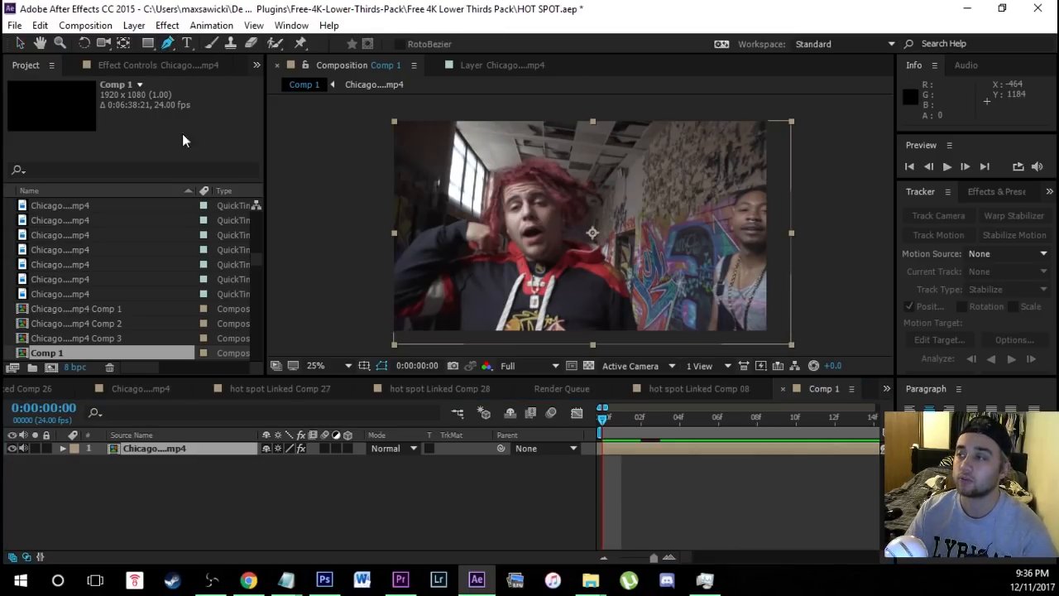
pyautogui.scroll(2, 525, 164)
pyautogui.moveTo(478, 211); pyautogui.dragTo(509, 196)
pyautogui.click(481, 221)
pyautogui.moveTo(467, 143); pyautogui.dragTo(477, 122)
pyautogui.moveTo(491, 189)
pyautogui.mouseDown()
pyautogui.moveTo(532, 182)
pyautogui.moveTo(505, 186)
pyautogui.mouseUp()
pyautogui.moveTo(477, 118)
pyautogui.mouseDown()
pyautogui.moveTo(465, 120)
pyautogui.moveTo(469, 132)
pyautogui.mouseUp()
pyautogui.moveTo(491, 190); pyautogui.dragTo(498, 191)
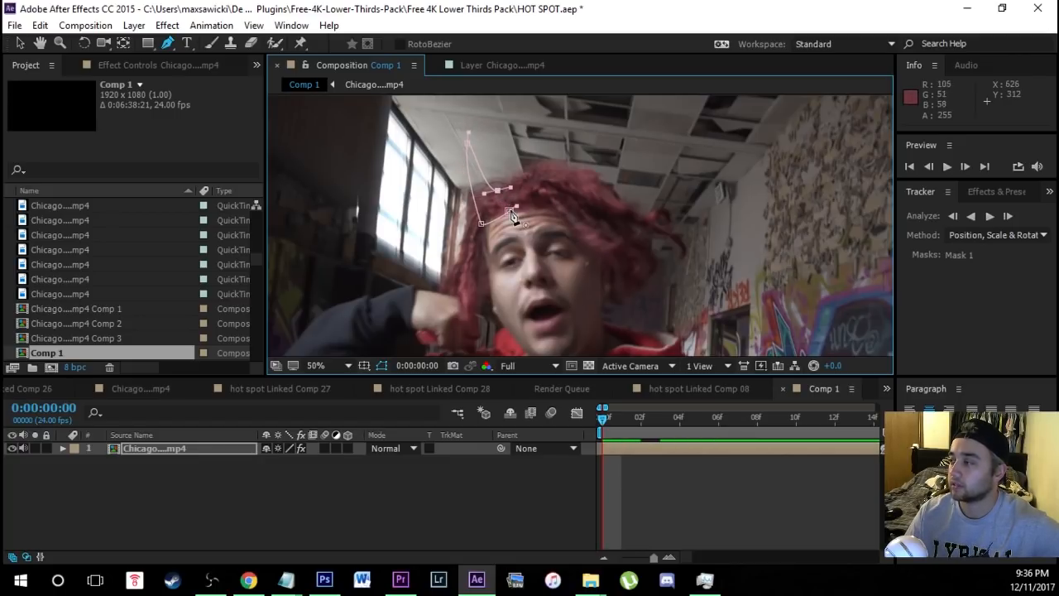
pyautogui.click(510, 211)
pyautogui.hotkey('ctrl', 'z')
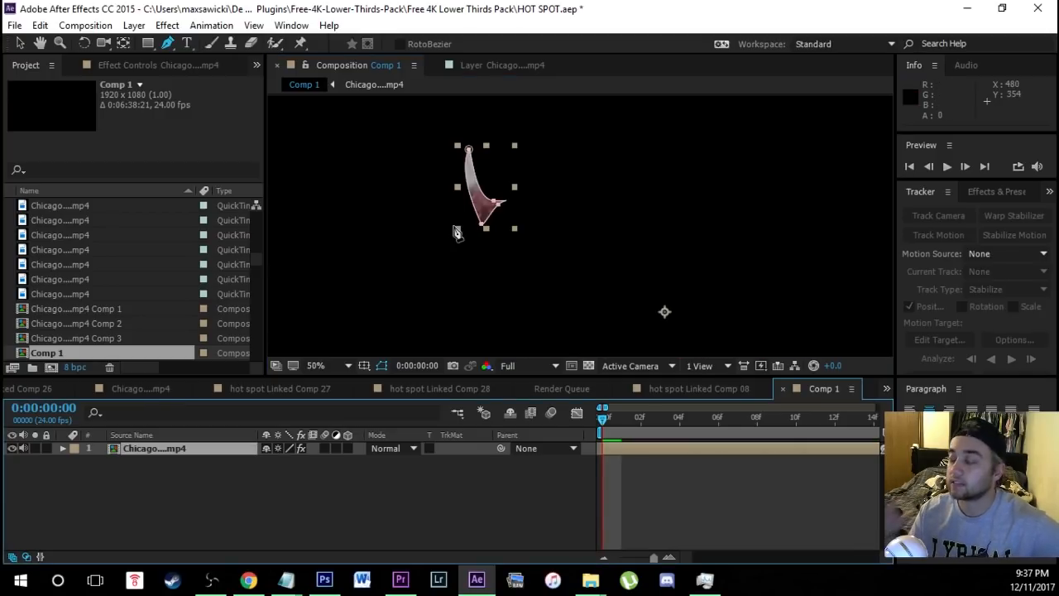
# - Reveal the horn mask's properties, set its mode to None and nudge the shape against the hair
pyautogui.press('m')
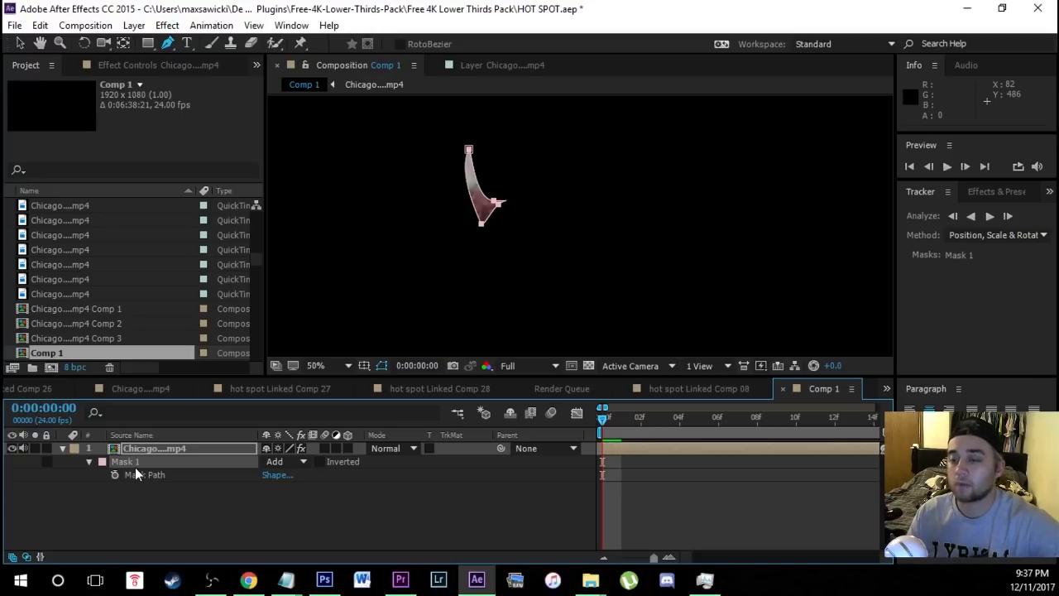
pyautogui.click(285, 462)
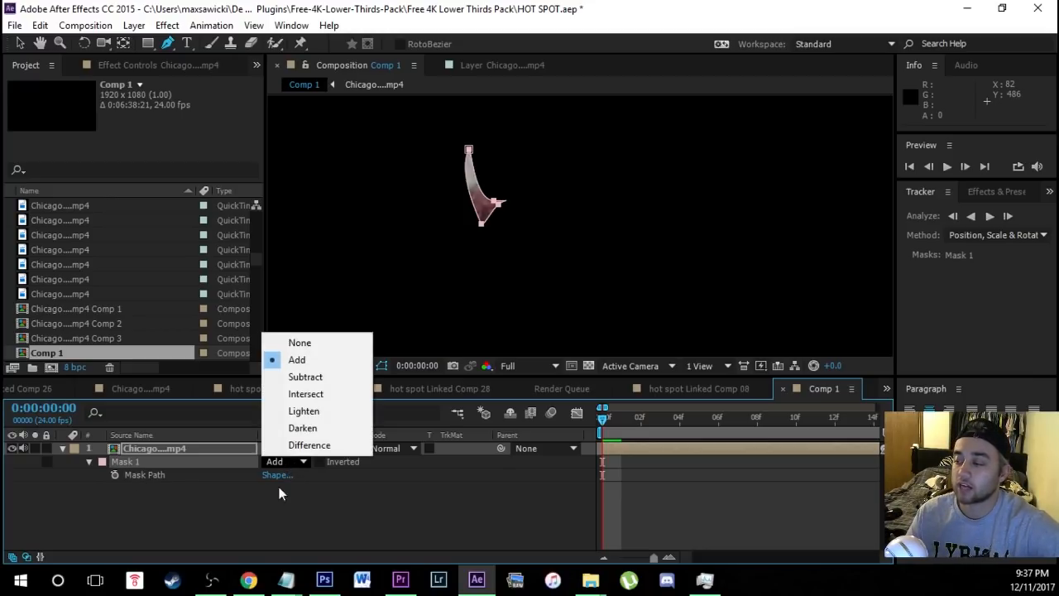
pyautogui.click(298, 342)
pyautogui.moveTo(469, 150); pyautogui.dragTo(475, 137)
pyautogui.moveTo(505, 193); pyautogui.dragTo(499, 203)
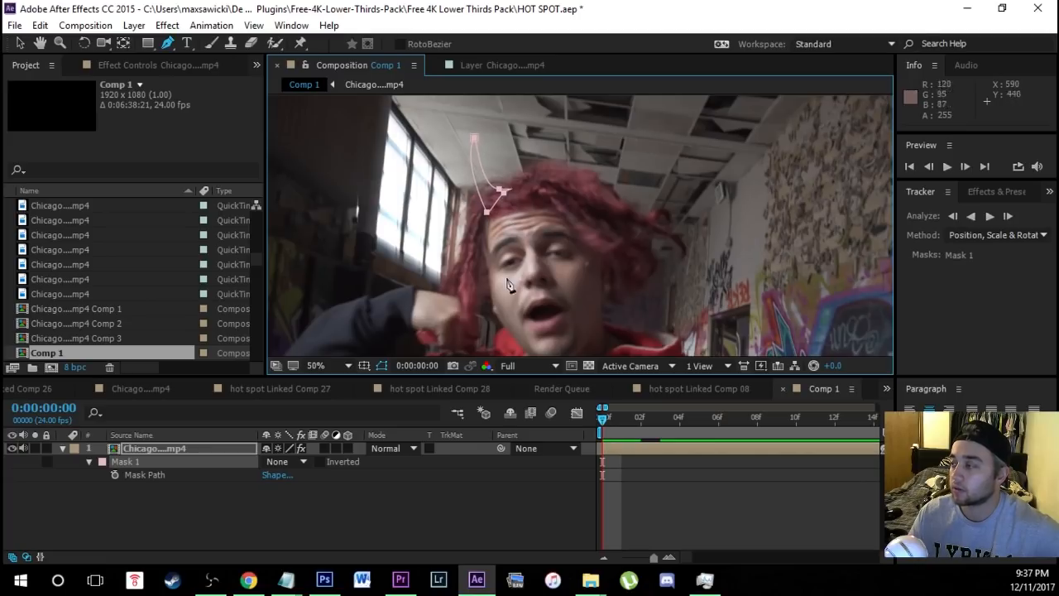
# - Draw a second closed horn-shaped mask on the opposite side of the man's hair
pyautogui.click(540, 201)
pyautogui.moveTo(563, 213); pyautogui.dragTo(573, 209)
pyautogui.moveTo(594, 149); pyautogui.dragTo(590, 125)
pyautogui.moveTo(567, 181); pyautogui.dragTo(542, 190)
pyautogui.click(539, 201)
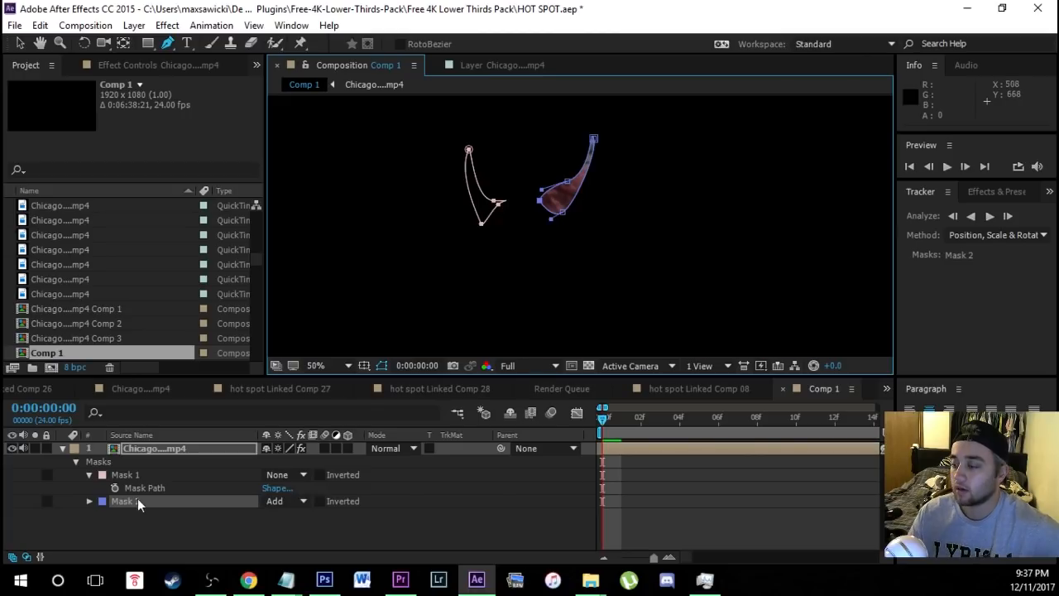
# - Set Mask 2's mode to None and refine the placement of the first horn mask
pyautogui.click(308, 505)
pyautogui.click(302, 385)
pyautogui.scroll(-2, 560, 221)
pyautogui.scroll(2, 560, 222)
pyautogui.click(472, 138)
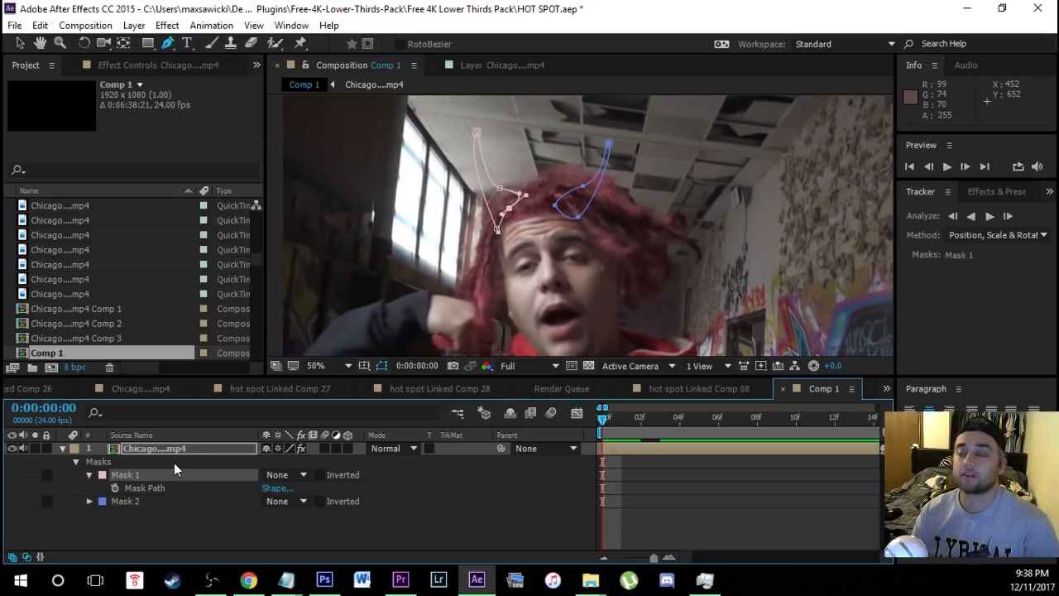
# - Track Mask 1 forward from the first frame using the Position, Scale & Rotation method
pyautogui.rightClick(131, 475)
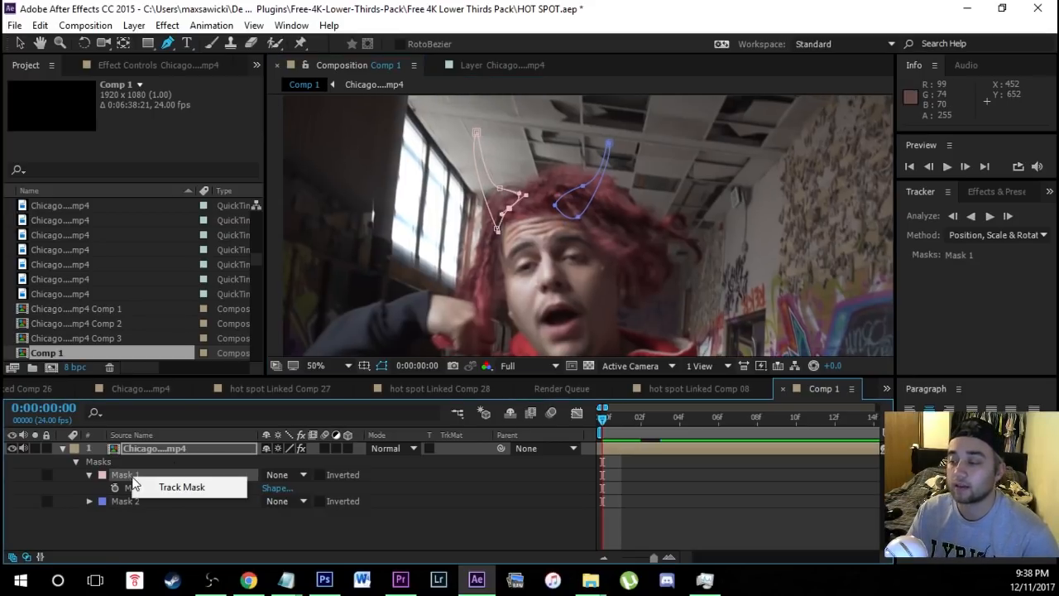
pyautogui.click(178, 488)
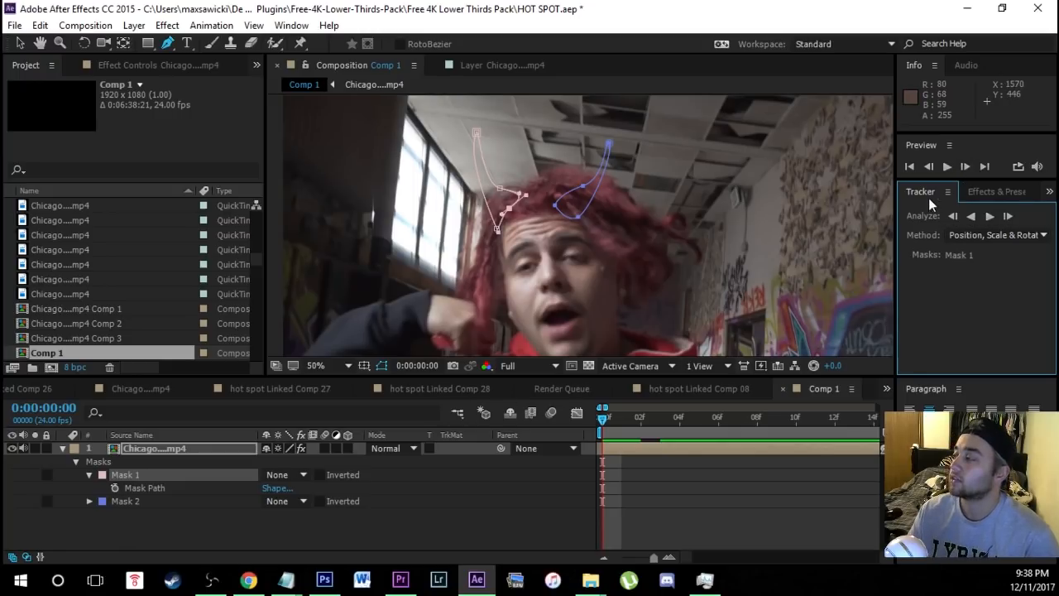
pyautogui.click(953, 235)
pyautogui.click(906, 290)
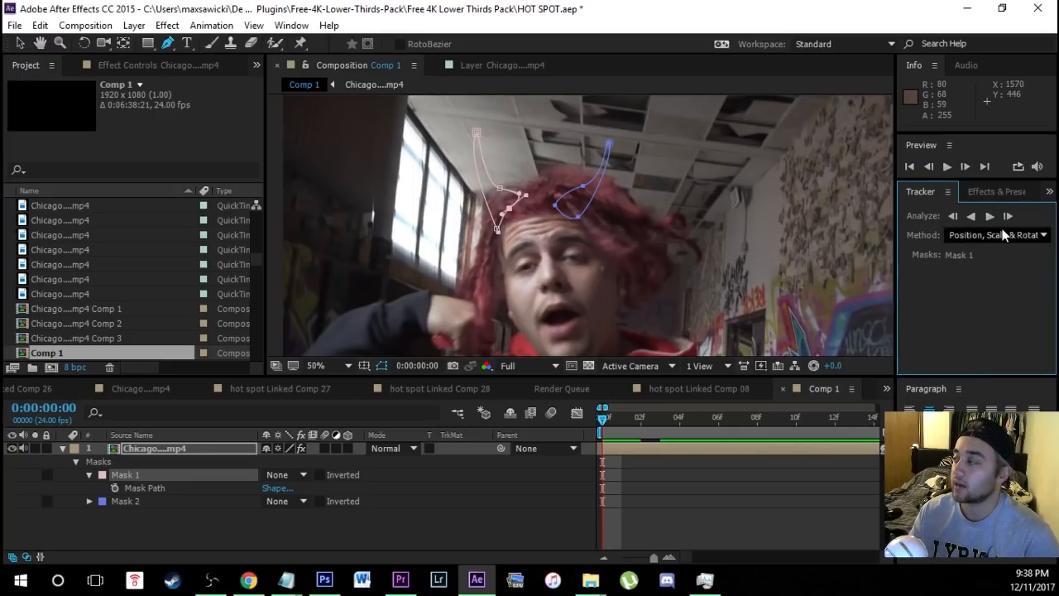
pyautogui.click(989, 216)
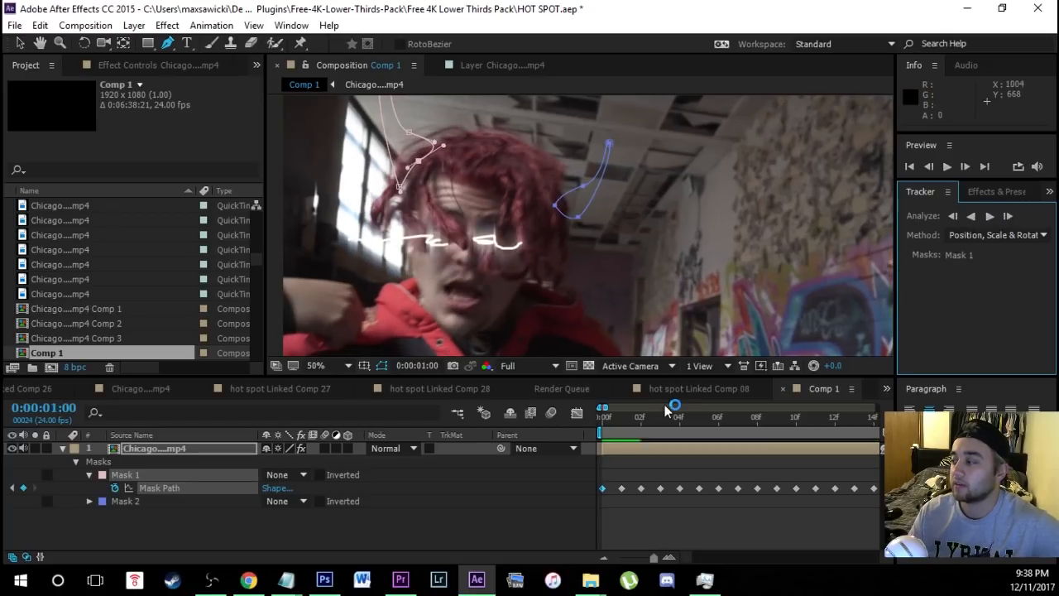
# - Delete Mask 1's path keyframes after 0:00:00:21 and return the playhead to the start
pyautogui.click(773, 422)
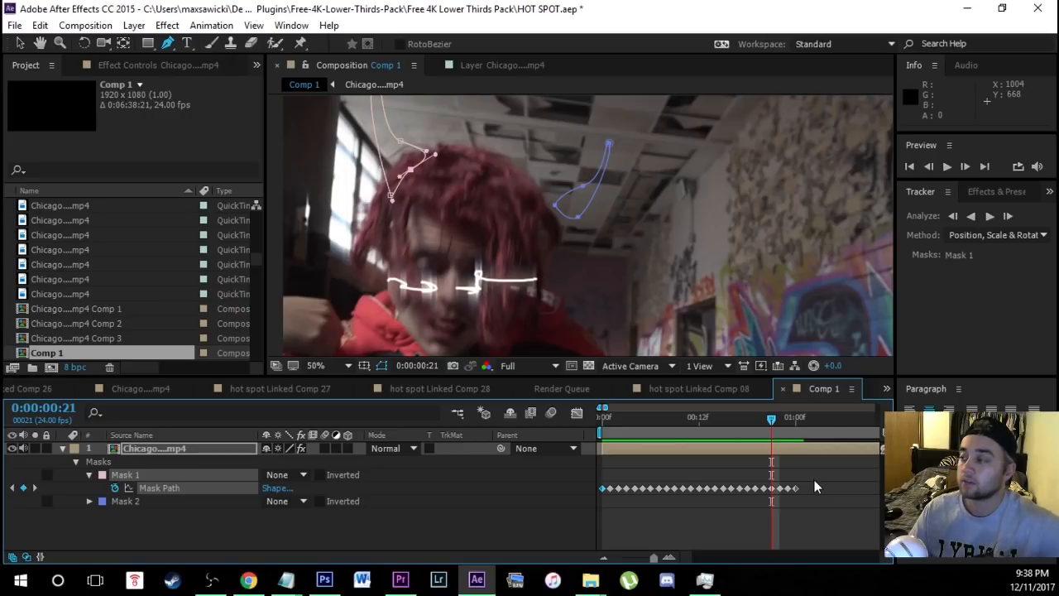
pyautogui.moveTo(777, 415); pyautogui.dragTo(773, 430)
pyautogui.moveTo(829, 518); pyautogui.dragTo(778, 484)
pyautogui.press('Delete')
pyautogui.moveTo(772, 411); pyautogui.dragTo(596, 422)
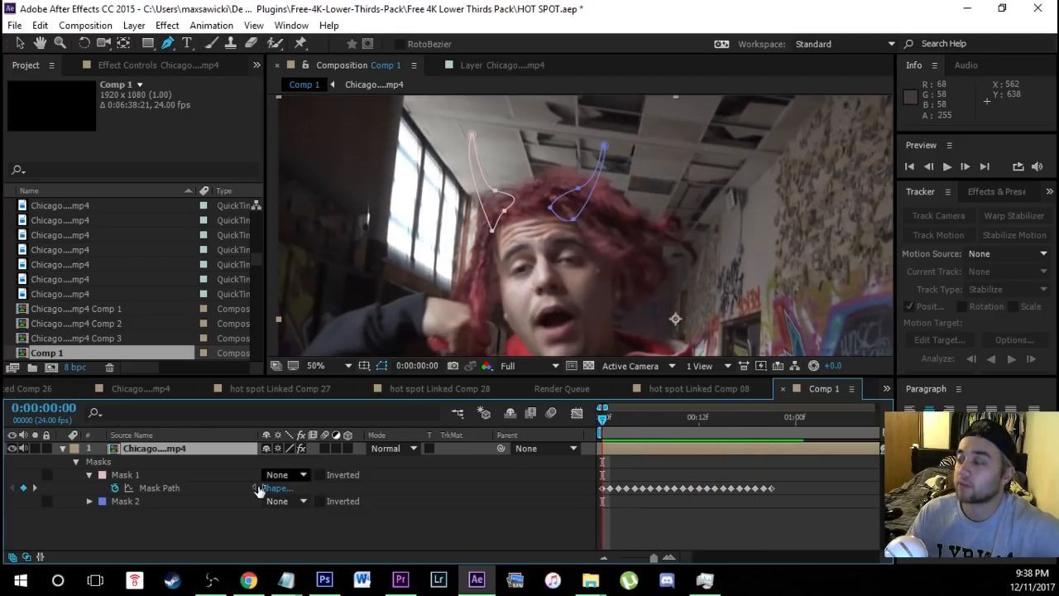
# - Track Mask 2 forward from the first frame using the Position, Scale & Rotation method
pyautogui.click(124, 501)
pyautogui.rightClick(127, 503)
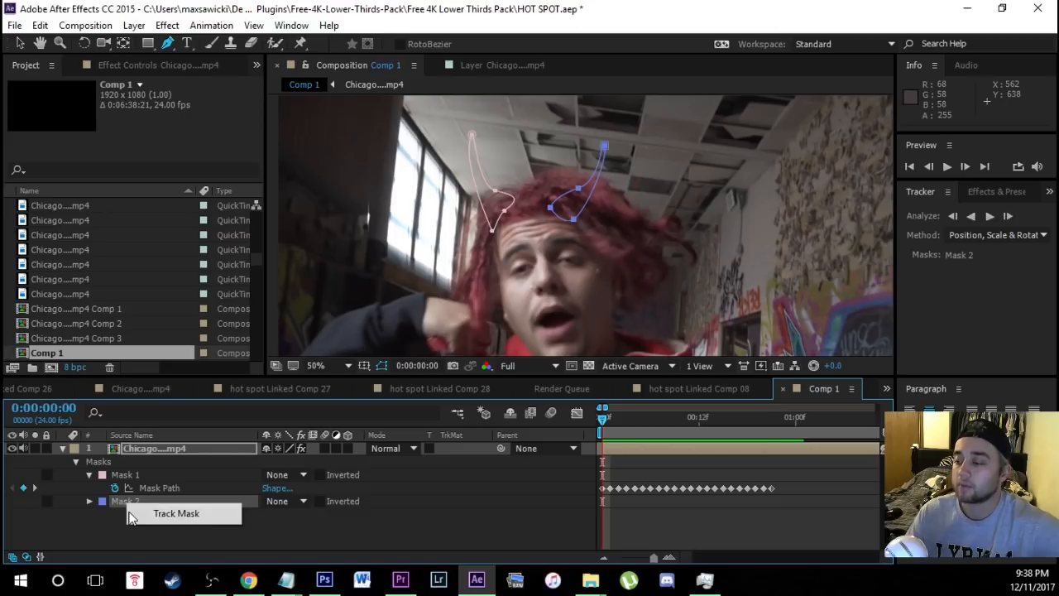
pyautogui.click(149, 517)
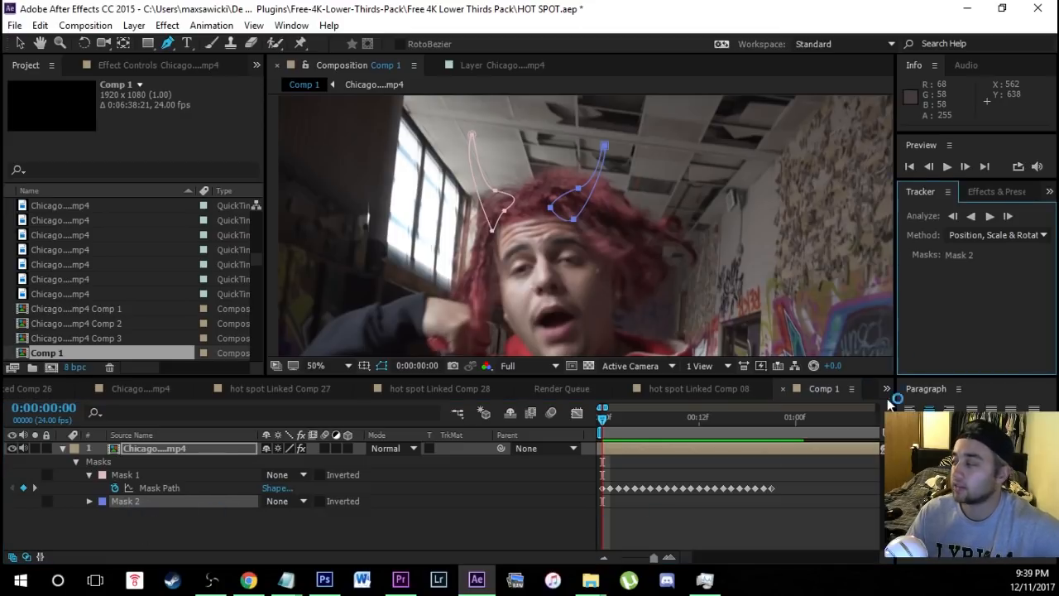
pyautogui.click(990, 216)
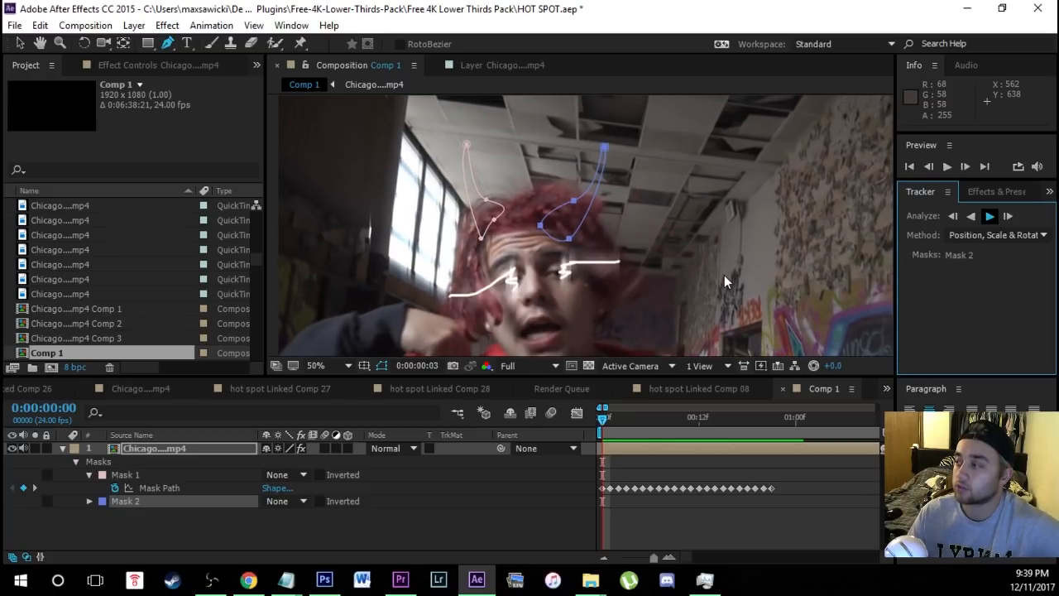
# - Scrub through the tracked frames up to 0:00:00:13 to check how both horn masks follow the head
pyautogui.click(730, 418)
pyautogui.moveTo(730, 418); pyautogui.dragTo(686, 425)
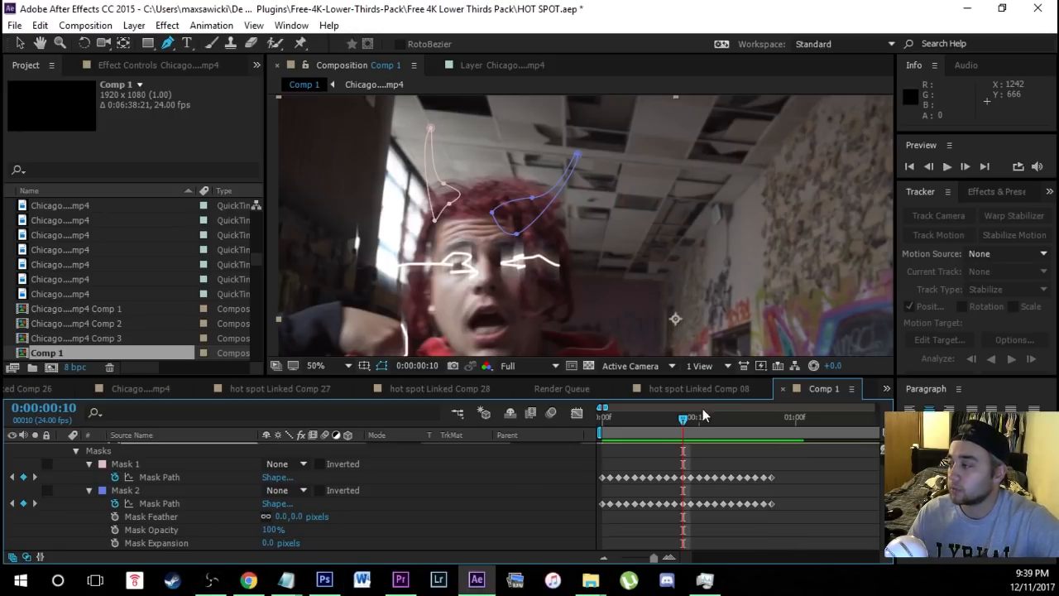
pyautogui.moveTo(702, 409)
pyautogui.mouseDown()
pyautogui.moveTo(694, 423)
pyautogui.moveTo(706, 421)
pyautogui.mouseUp()
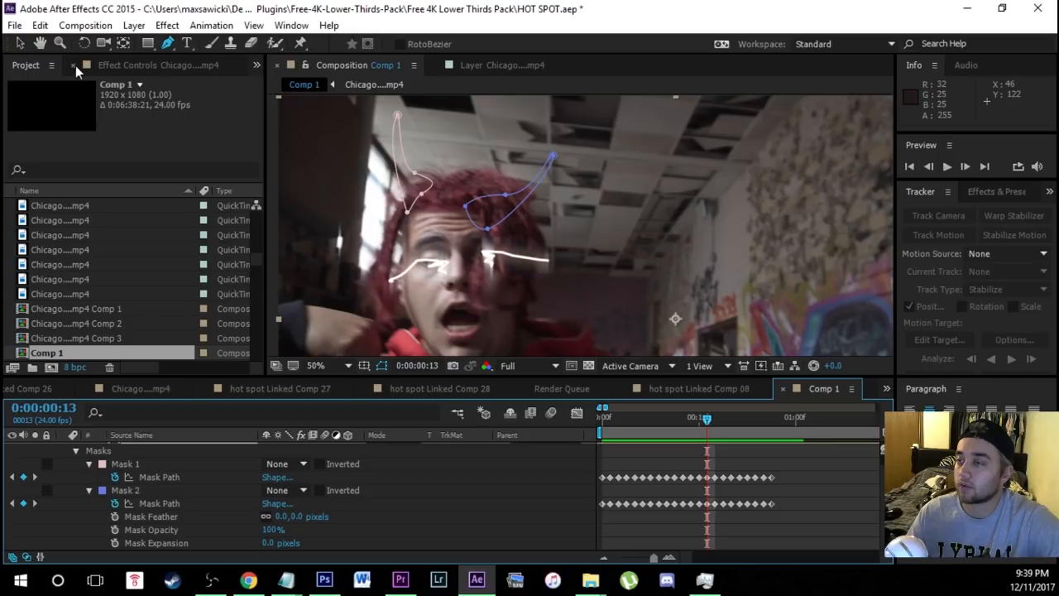
# - Reposition Mask 2's points at 0:00:00:13 to restore the horn shape on the head
pyautogui.click(16, 44)
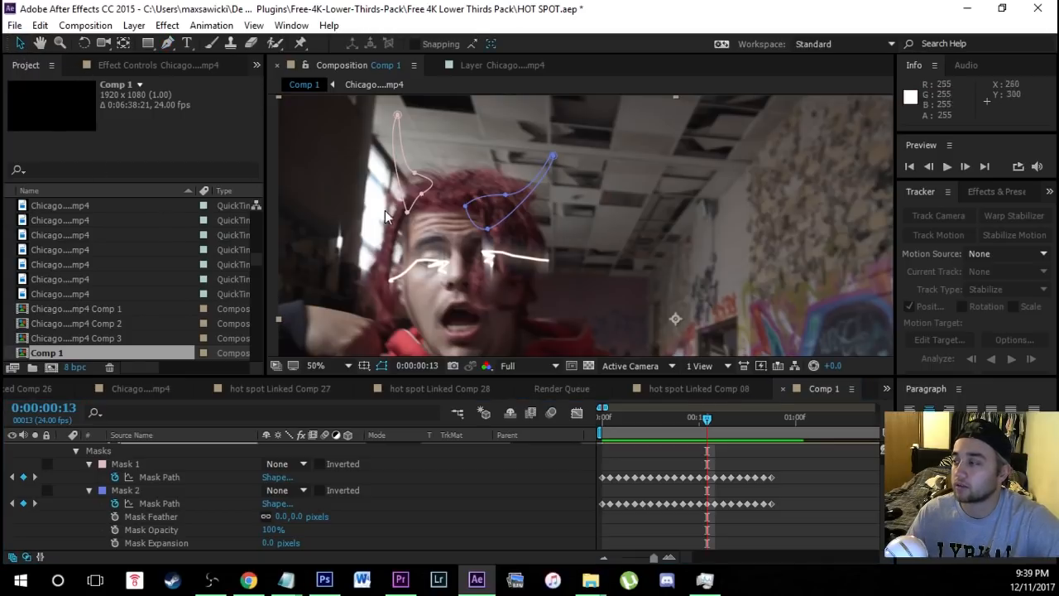
pyautogui.click(466, 206)
pyautogui.click(157, 504)
pyautogui.click(207, 490)
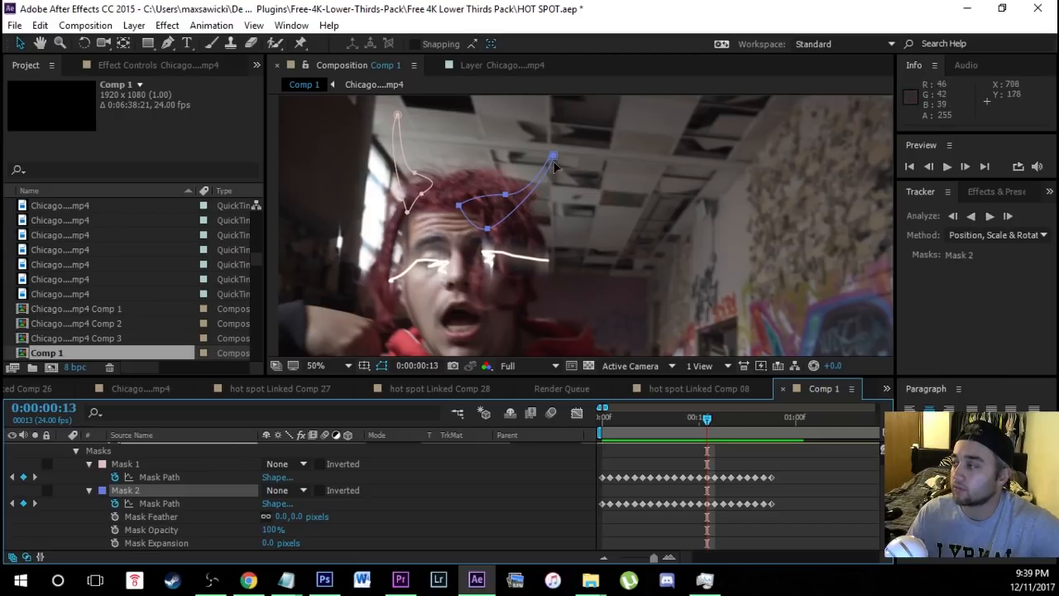
pyautogui.moveTo(536, 135); pyautogui.dragTo(529, 110)
pyautogui.click(207, 490)
pyautogui.click(550, 137)
pyautogui.click(162, 503)
pyautogui.click(168, 44)
pyautogui.click(207, 489)
pyautogui.scroll(1, 125, 453)
pyautogui.click(125, 501)
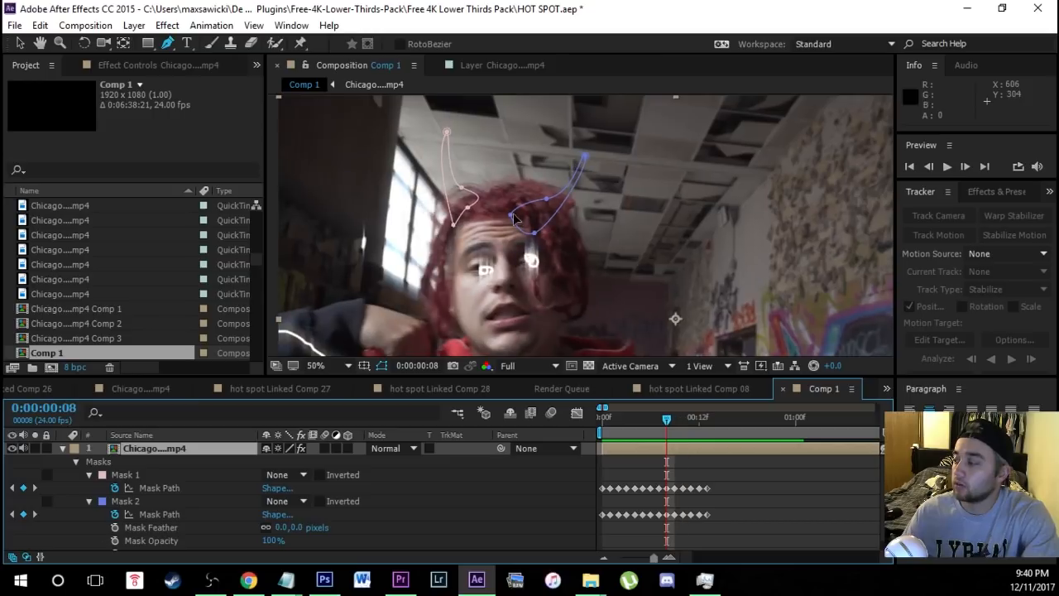
# - Move Mask 2's base and tip points at 0:00:00:08 so the horn sits upright on the hair
pyautogui.press('pagedown')
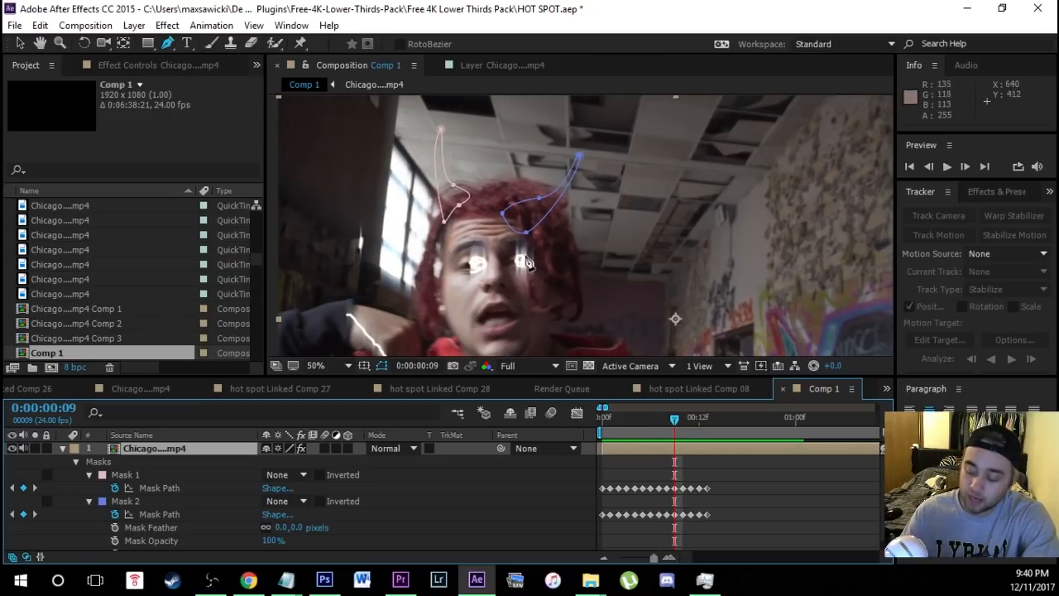
pyautogui.press('pageup')
pyautogui.press('pageup')
pyautogui.press('pagedown')
pyautogui.moveTo(511, 212); pyautogui.dragTo(524, 222)
pyautogui.moveTo(585, 156); pyautogui.dragTo(550, 134)
pyautogui.moveTo(546, 199); pyautogui.dragTo(513, 197)
# - Step frame by frame between 0:00:00:07 and 0:00:00:13 to check Mask 2's corrected shape
pyautogui.press('pagedown')
pyautogui.press('pagedown')
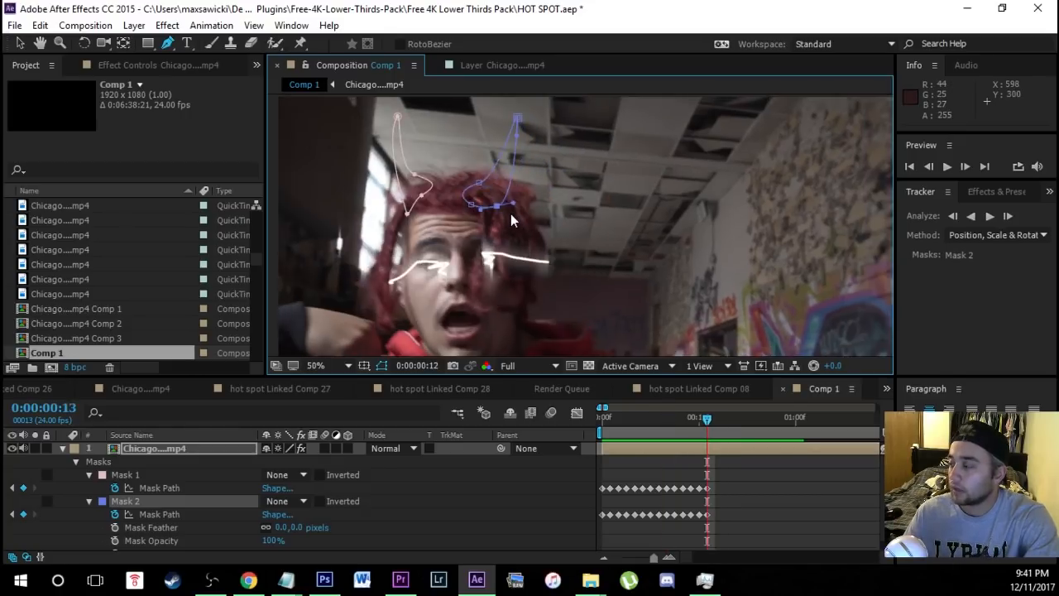
pyautogui.press('pageup')
pyautogui.press('pageup')
pyautogui.press('pageup')
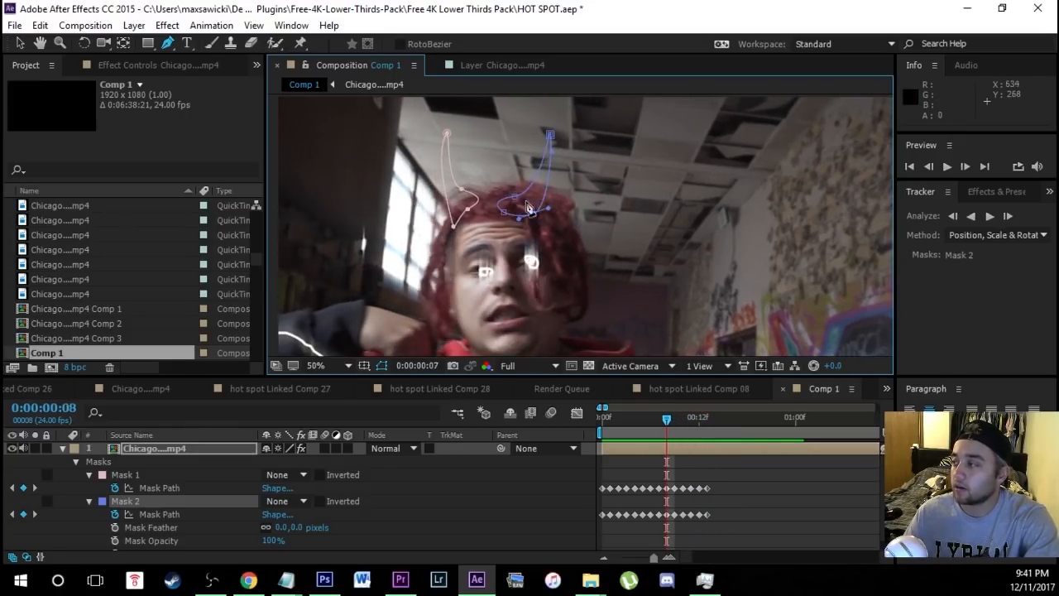
pyautogui.press('pagedown')
pyautogui.press('pagedown')
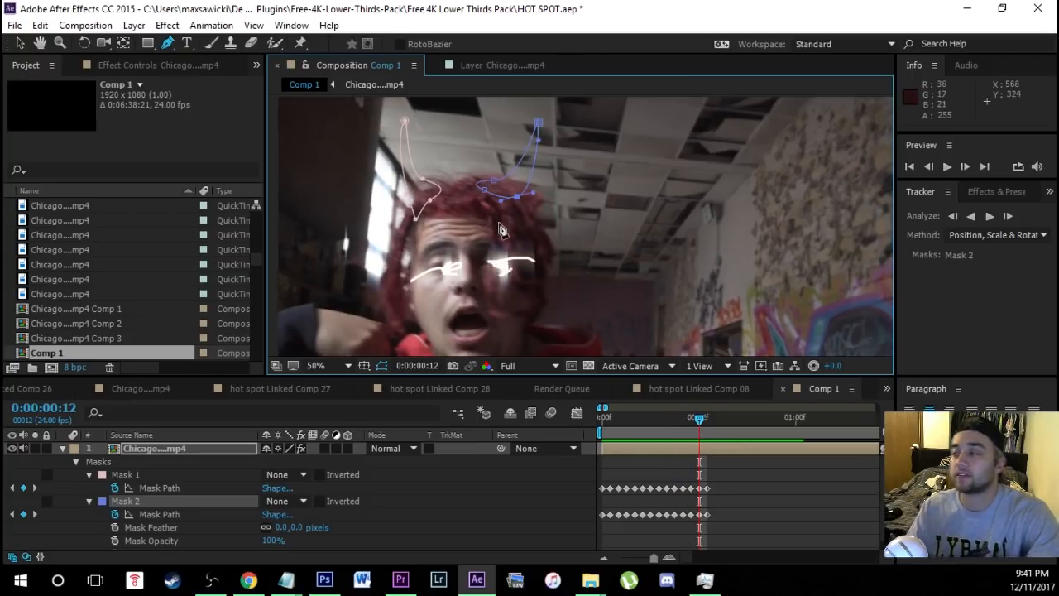
# - Collapse the Chicago video layer's mask properties and deselect the layer
pyautogui.scroll(-2, 463, 283)
pyautogui.scroll(-1, 462, 279)
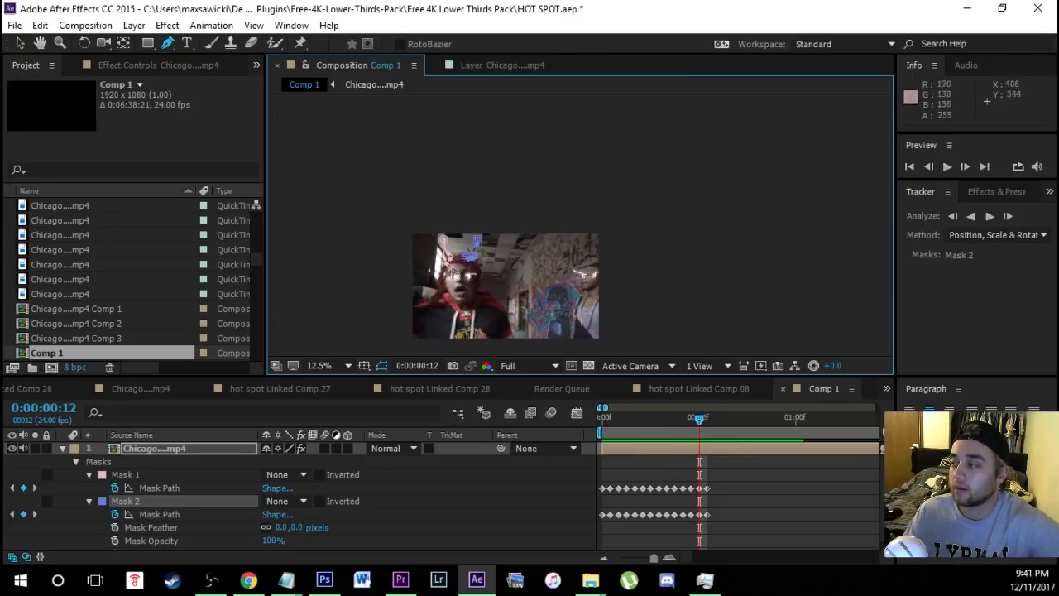
pyautogui.scroll(1, 458, 289)
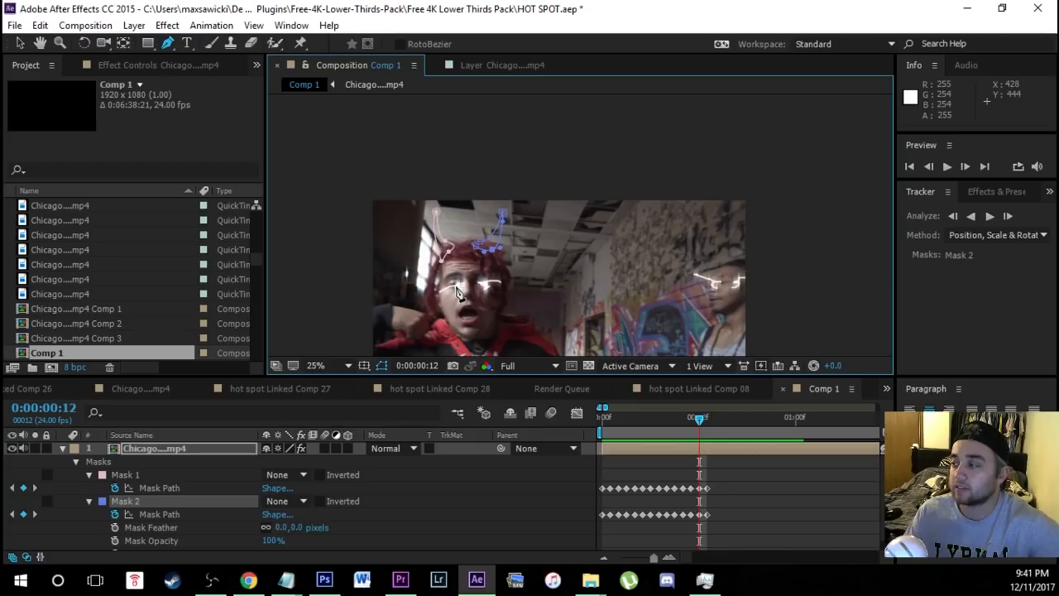
pyautogui.click(62, 447)
pyautogui.click(192, 504)
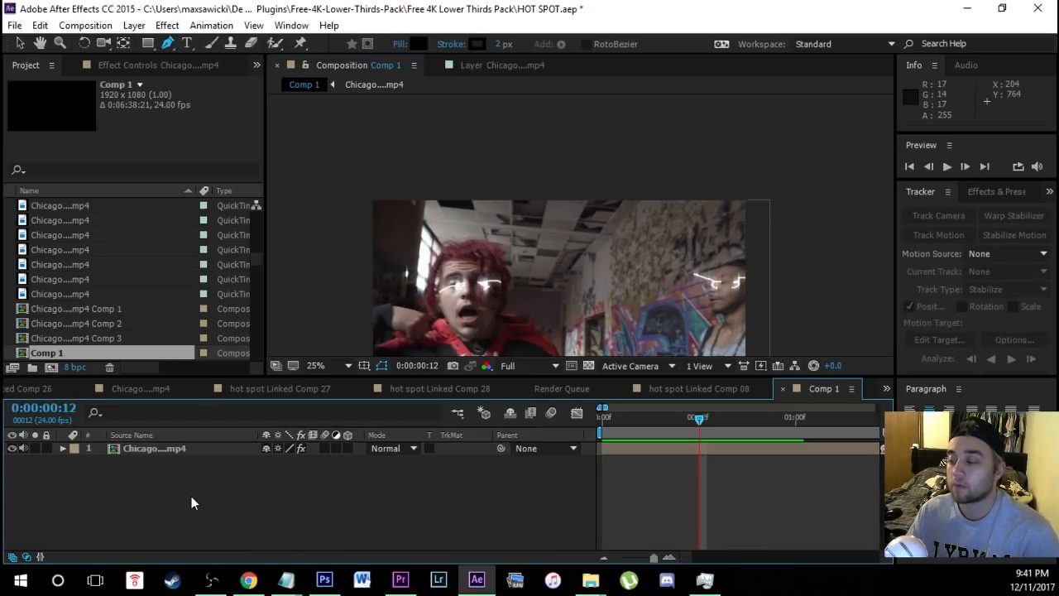
# - Add a red 1920 x 1080 px solid layer above the video layer
pyautogui.click(134, 25)
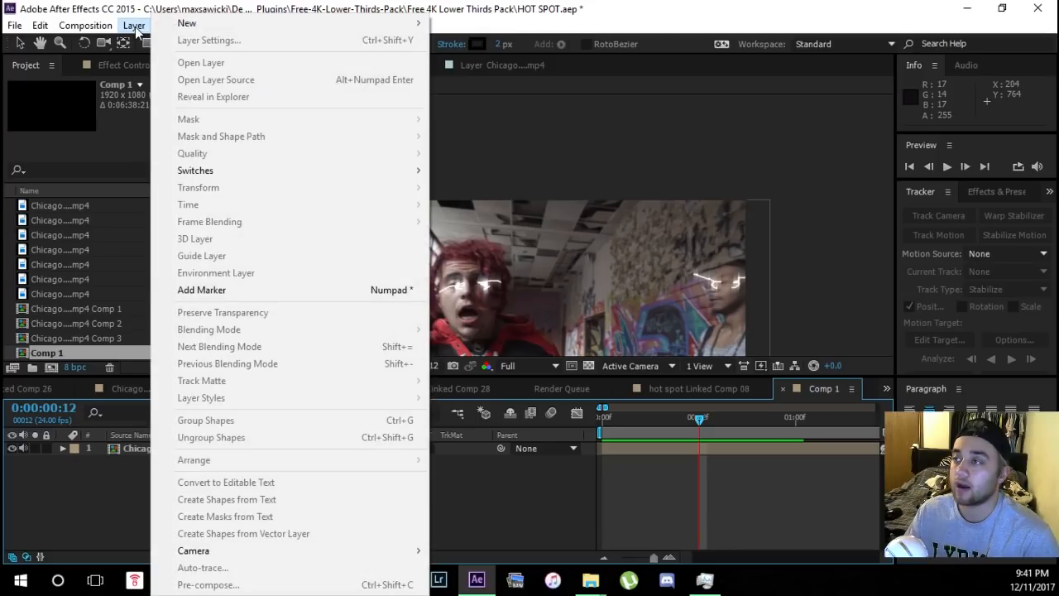
pyautogui.moveTo(187, 26)
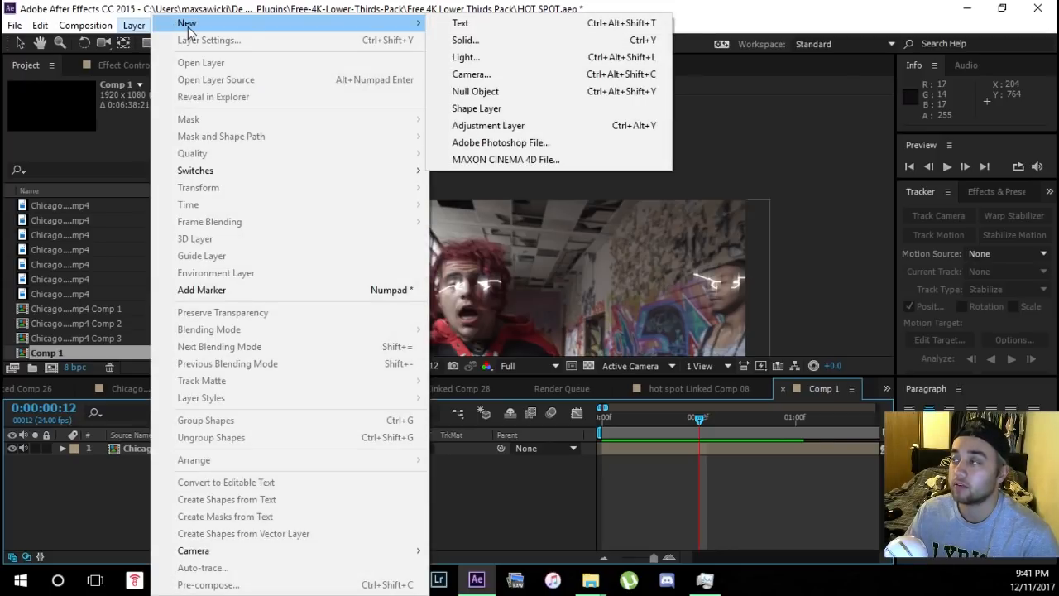
pyautogui.click(463, 39)
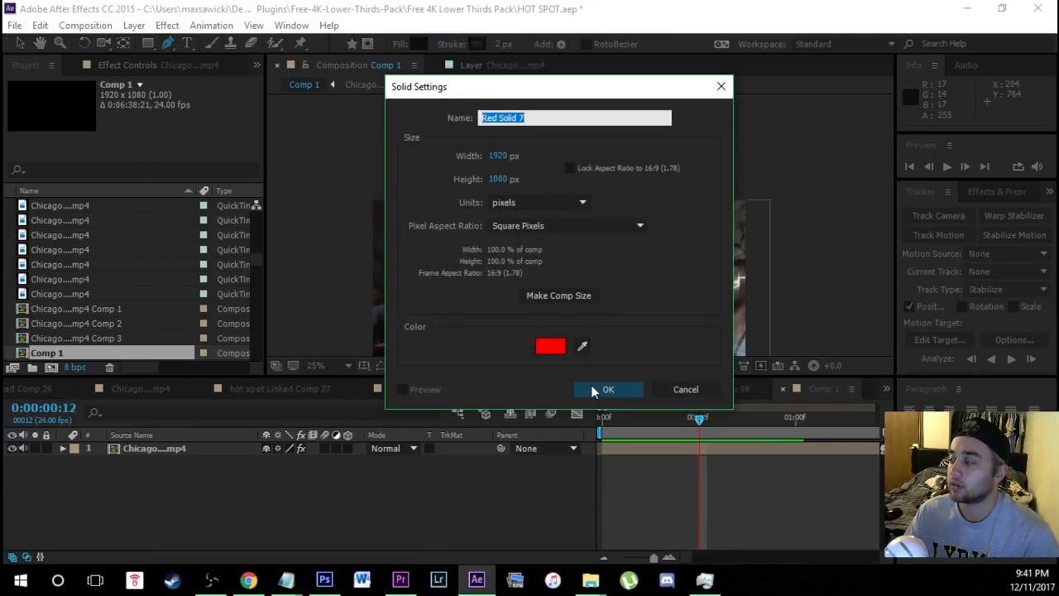
pyautogui.click(591, 387)
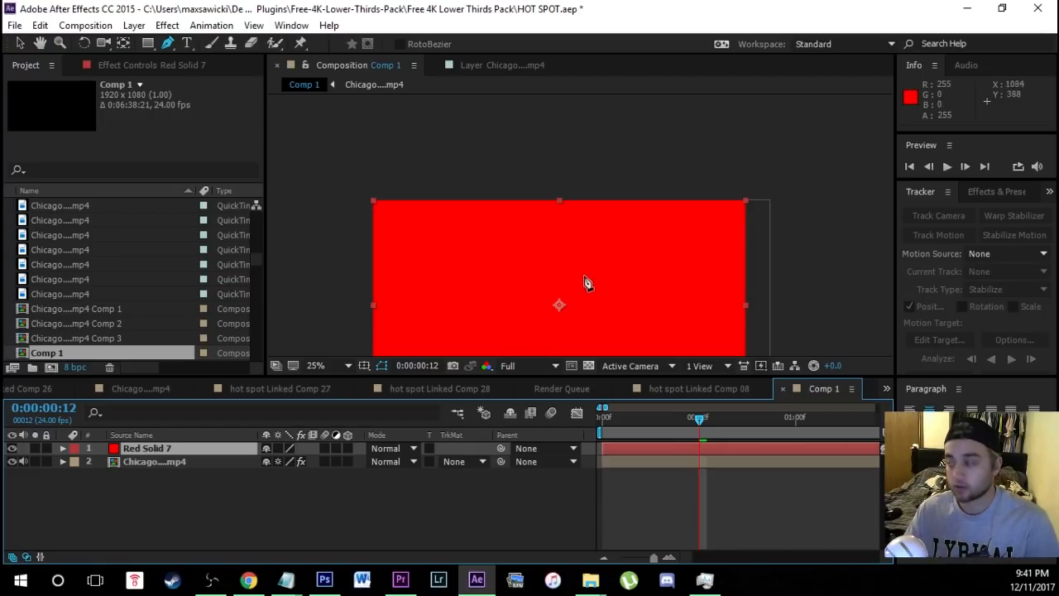
pyautogui.moveTo(589, 284); pyautogui.dragTo(565, 212)
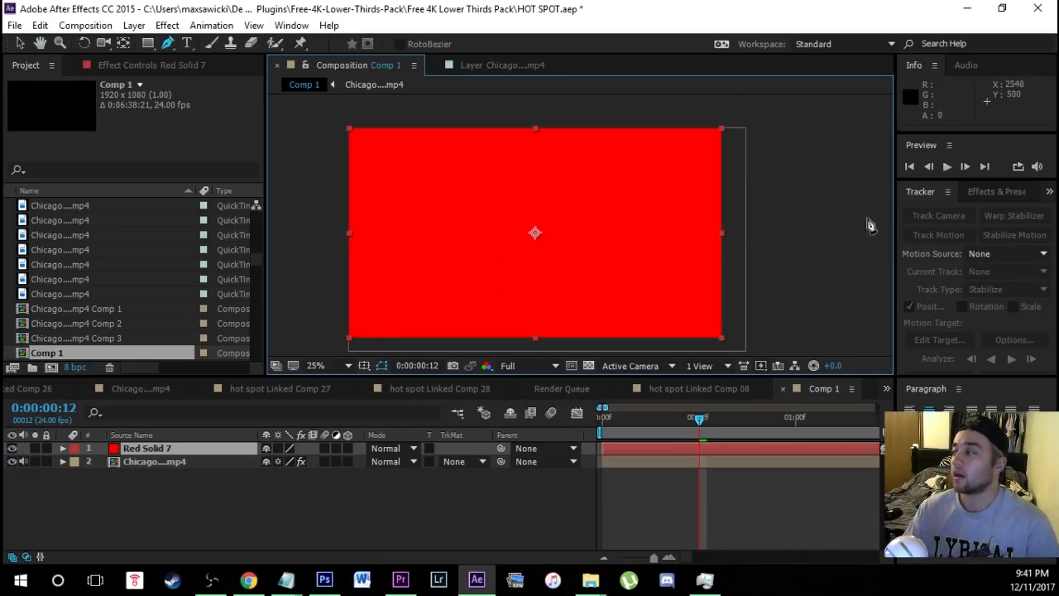
# - Apply the Video Copilot Saber effect to the red solid and expand its Customize Core settings
pyautogui.click(997, 193)
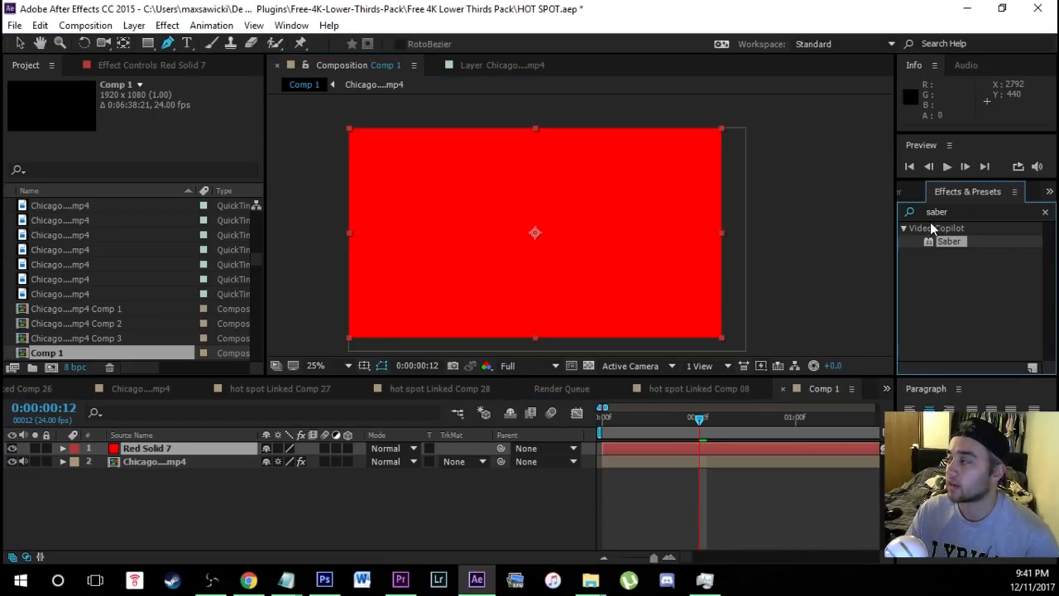
pyautogui.moveTo(953, 250); pyautogui.dragTo(163, 452)
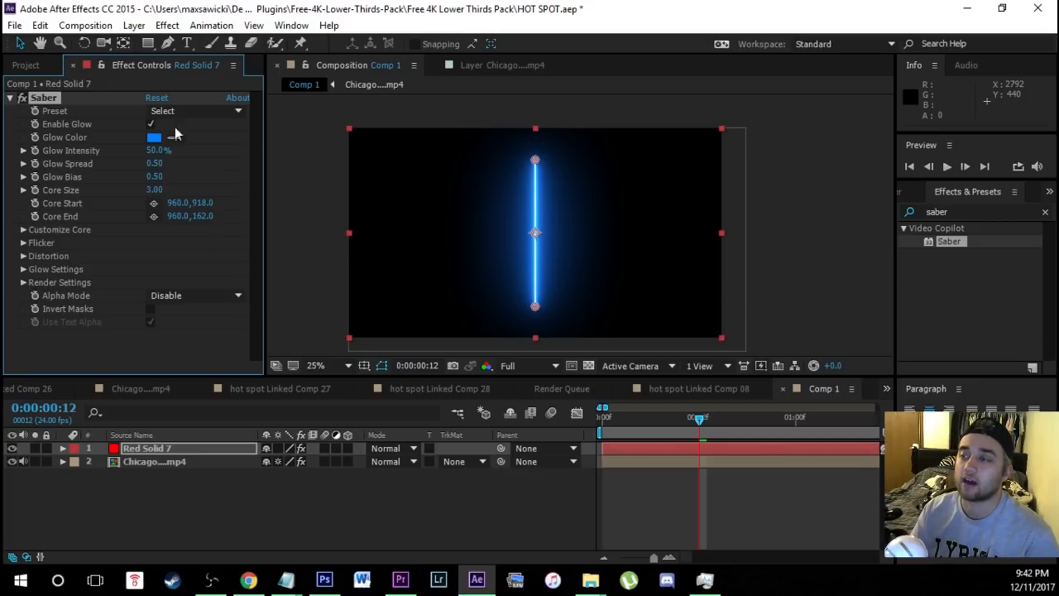
pyautogui.click(24, 202)
pyautogui.click(23, 231)
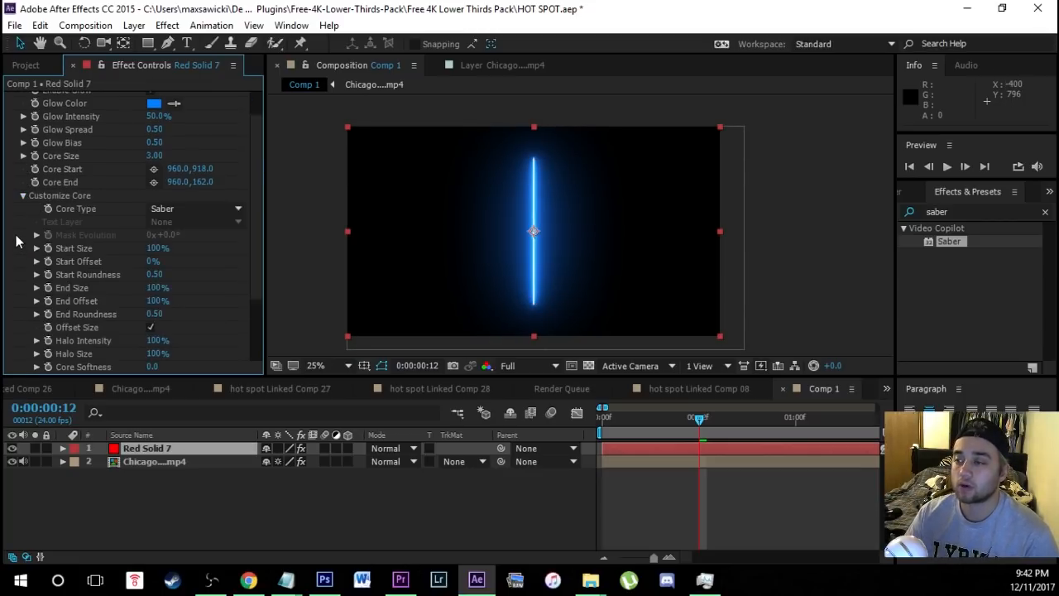
# - Set Composite Settings to Transparent in the Saber effect's Render Settings
pyautogui.scroll(-1, 17, 331)
pyautogui.click(25, 328)
pyautogui.scroll(-3, 24, 326)
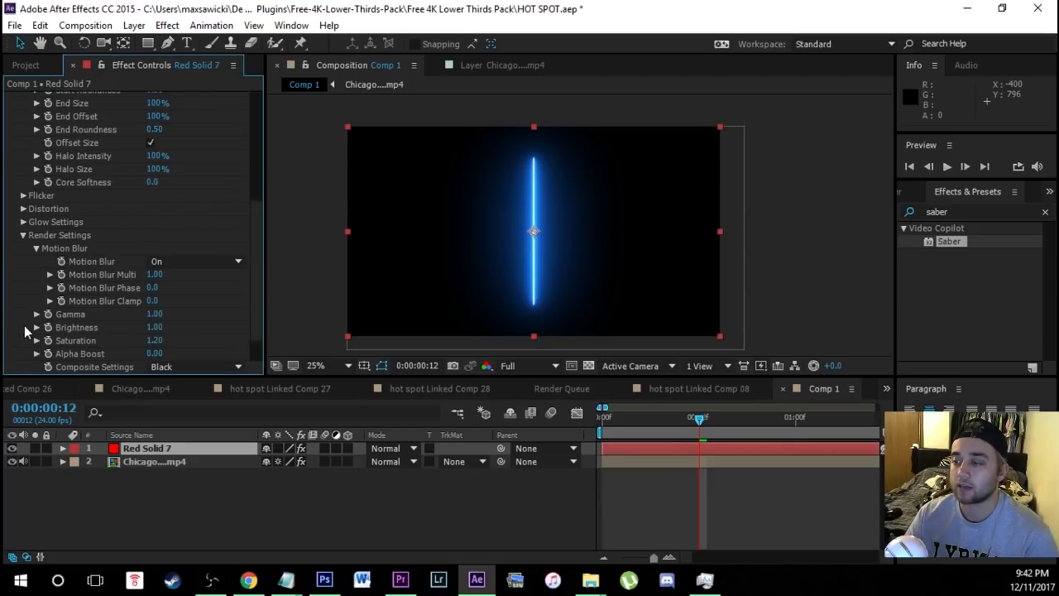
pyautogui.scroll(-1, 13, 289)
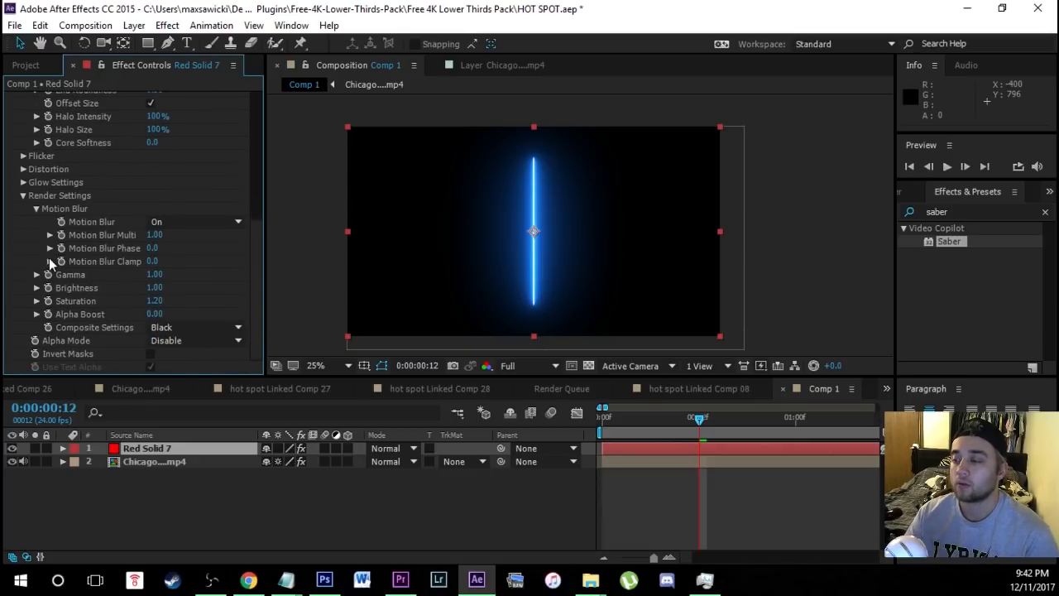
pyautogui.click(212, 327)
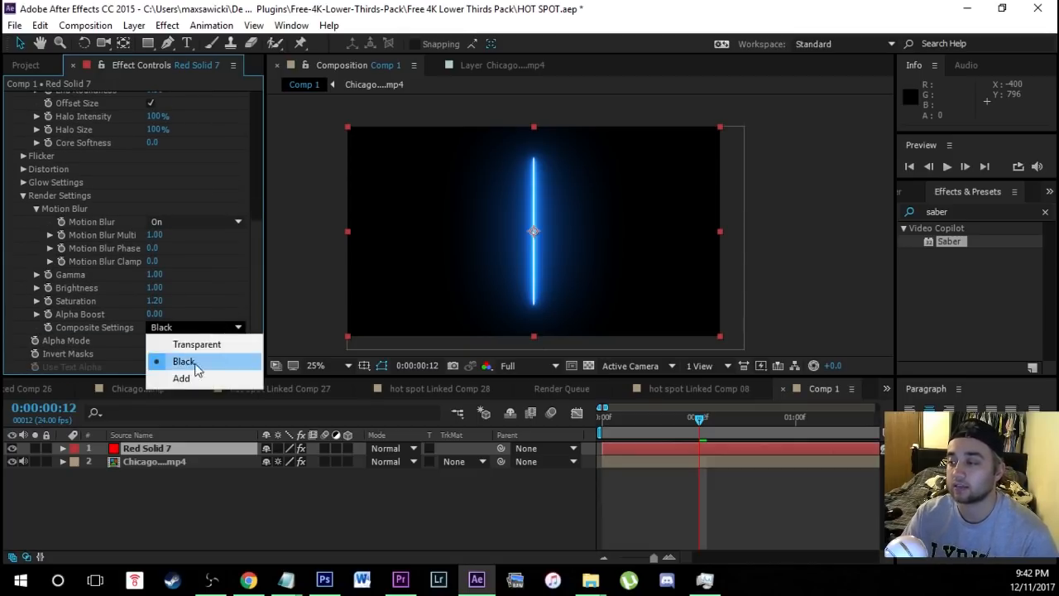
pyautogui.click(196, 344)
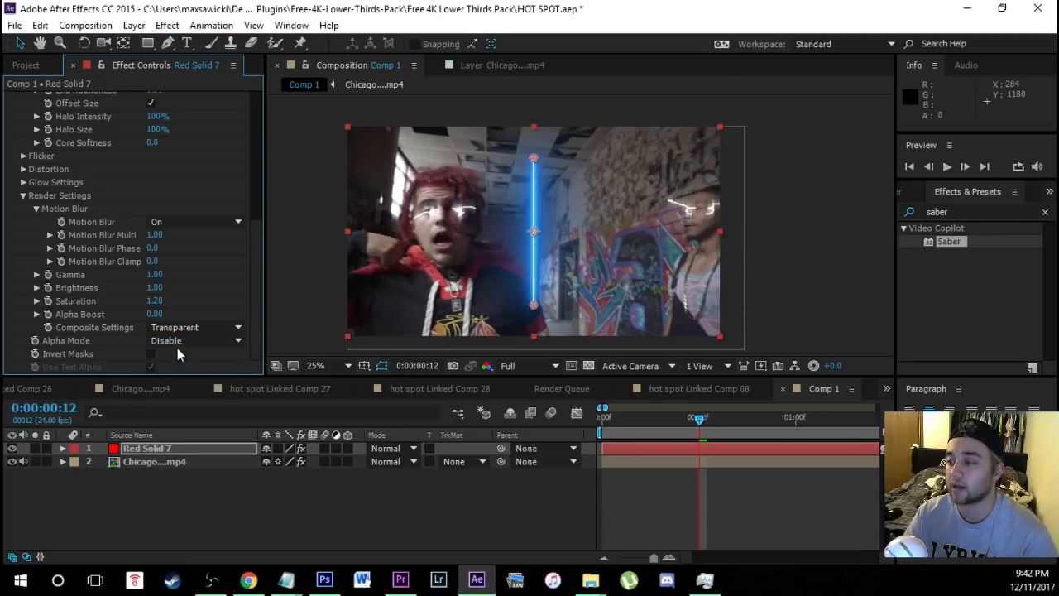
# - Set the Saber effect's Core Type to Layer Masks
pyautogui.click(194, 340)
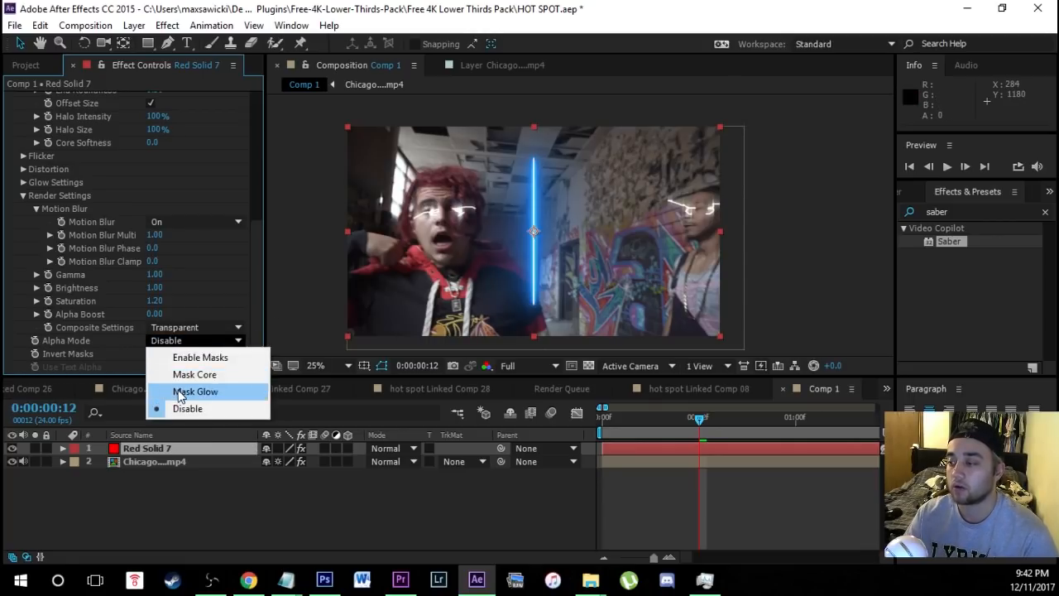
pyautogui.click(169, 388)
pyautogui.scroll(8, 231, 266)
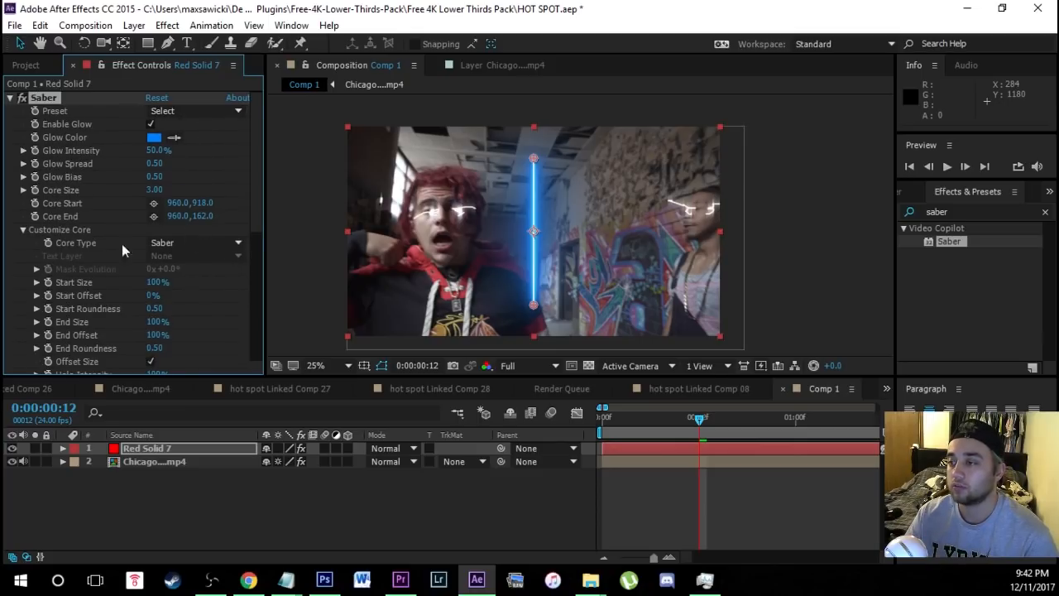
pyautogui.click(191, 242)
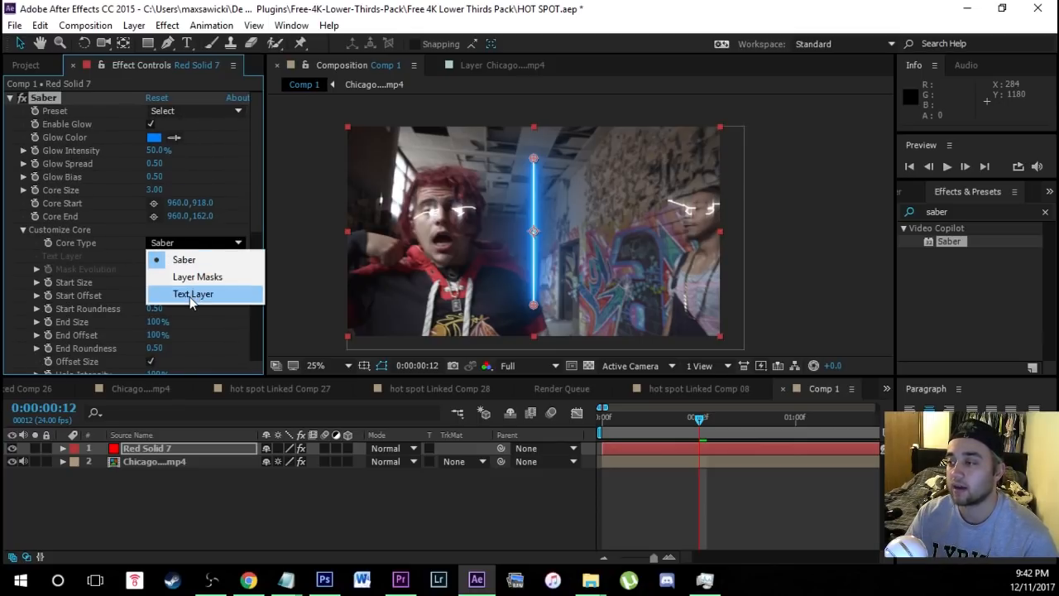
pyautogui.click(196, 276)
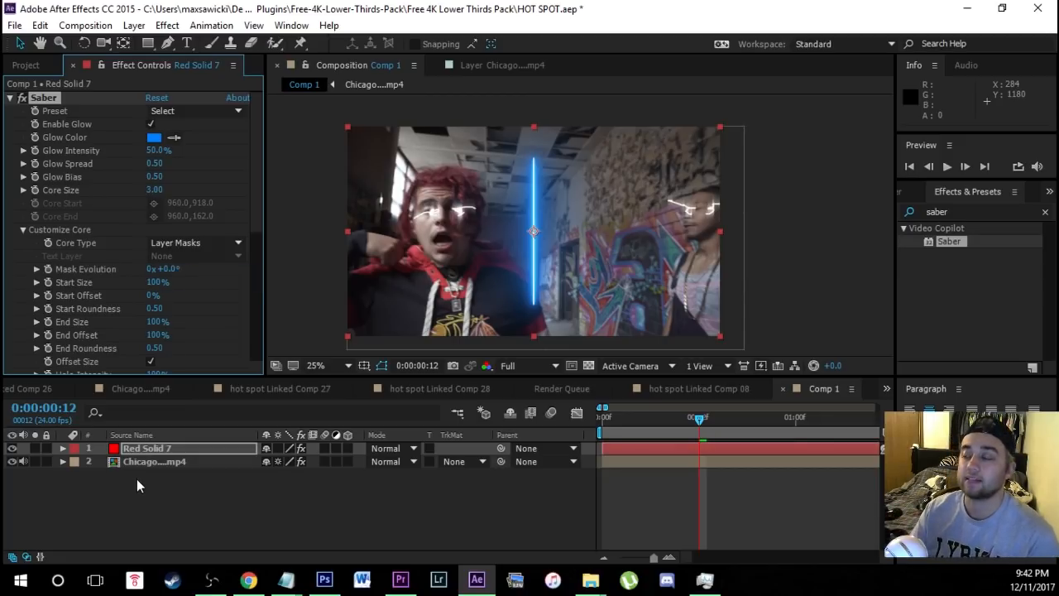
# - At 0:00:00:00, move Mask 1 and Mask 2 with their Mask Path keyframes from the Chicago video layer to the red solid
pyautogui.click(147, 464)
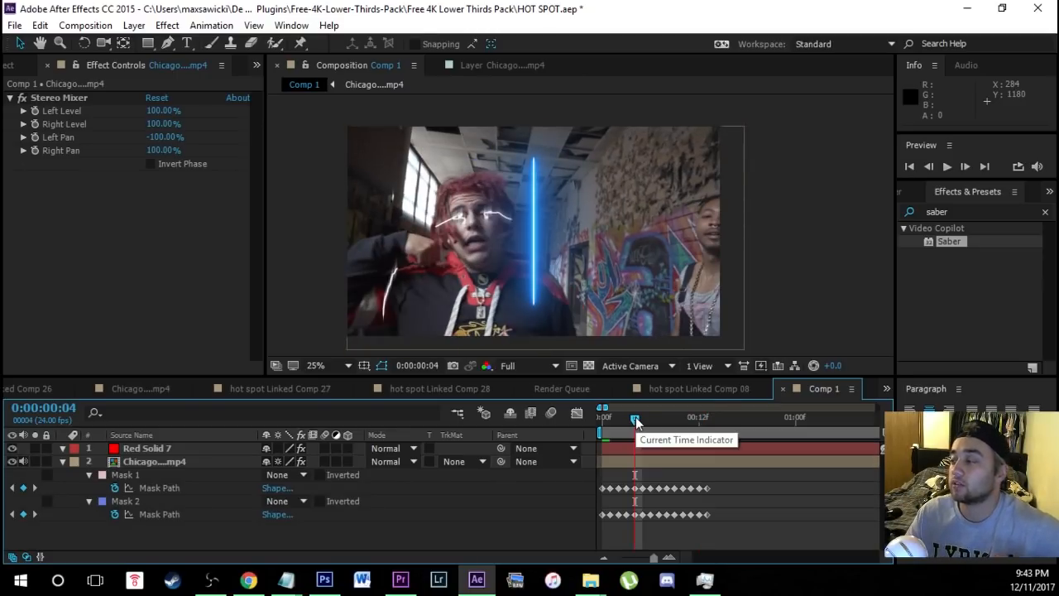
pyautogui.moveTo(635, 420); pyautogui.dragTo(598, 426)
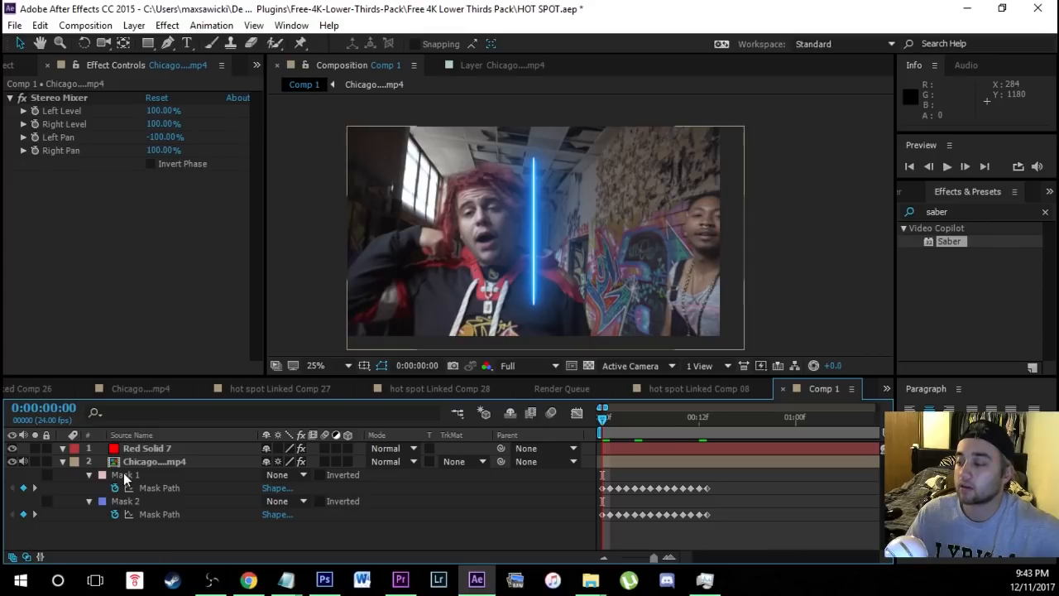
pyautogui.click(164, 458)
pyautogui.press('m')
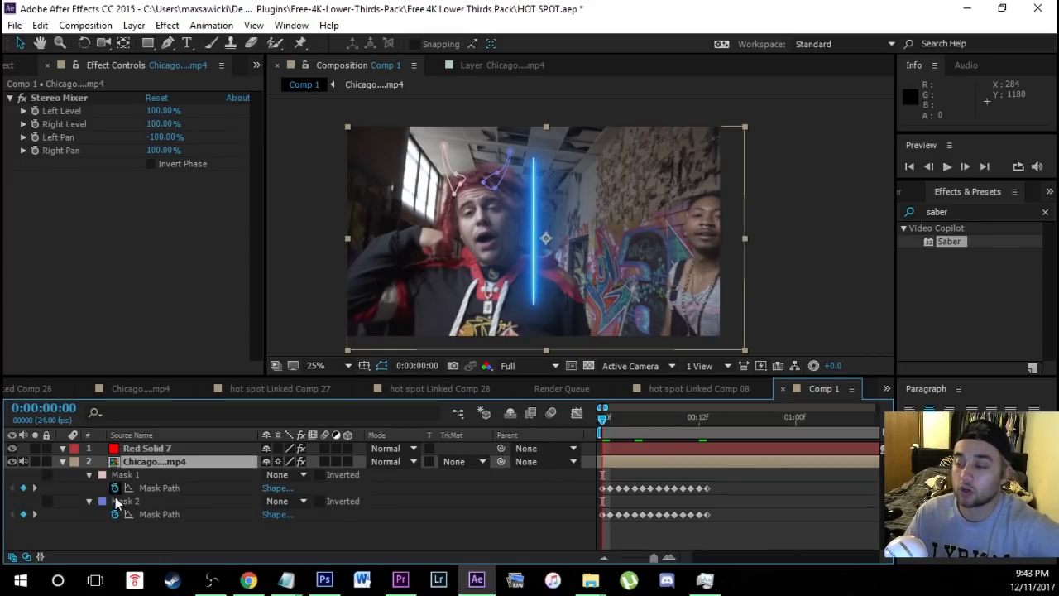
pyautogui.moveTo(210, 546); pyautogui.dragTo(126, 492)
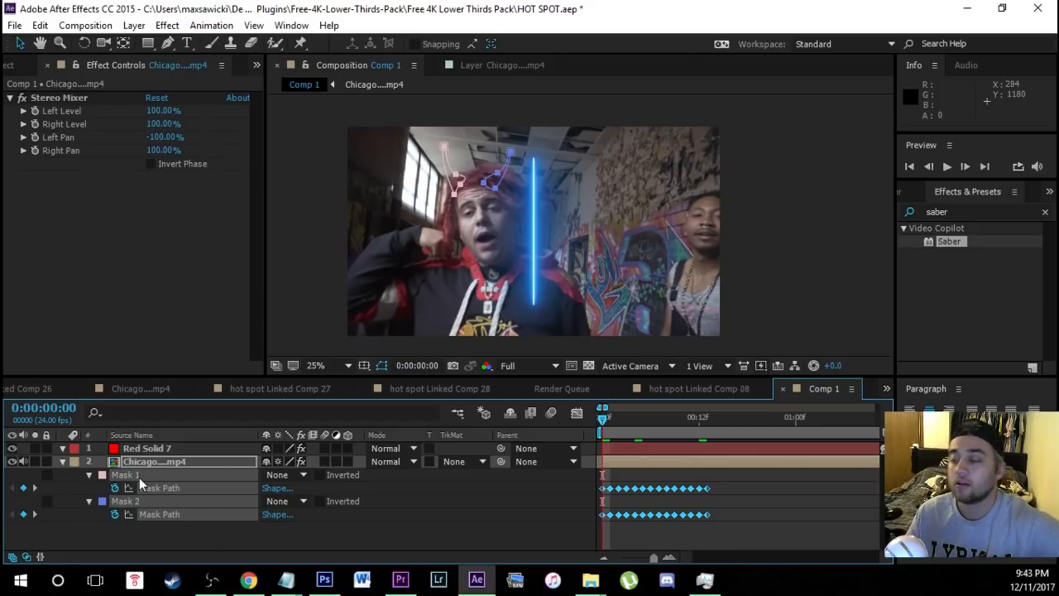
pyautogui.press('Delete')
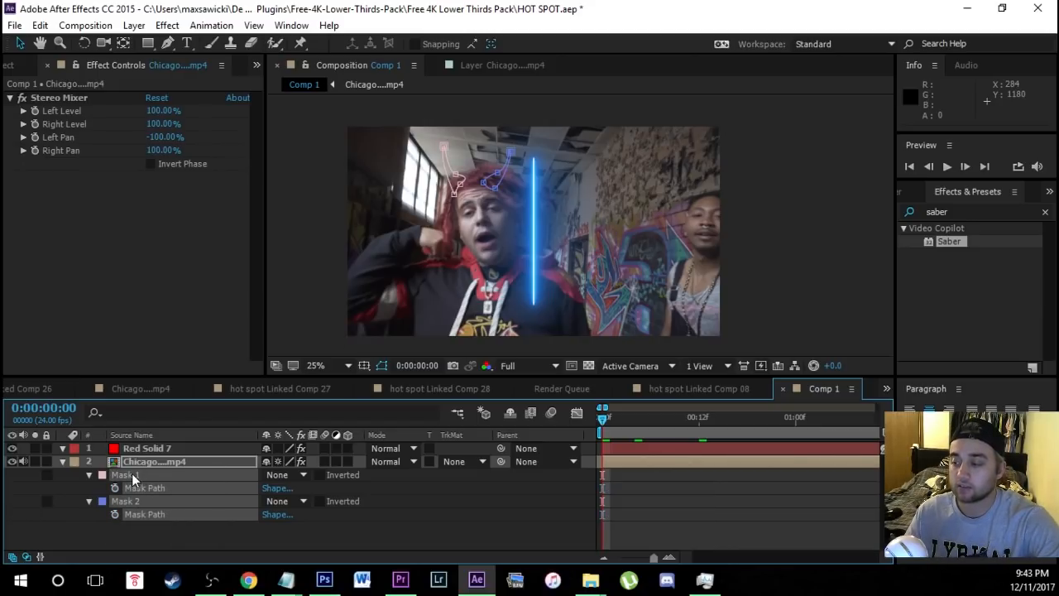
pyautogui.press('Delete')
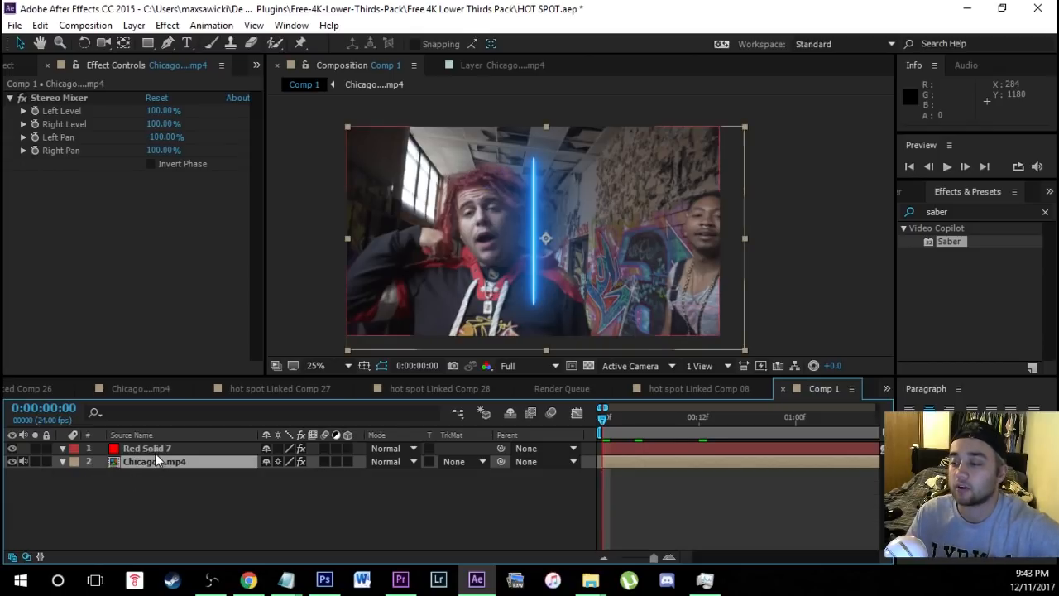
pyautogui.click(138, 450)
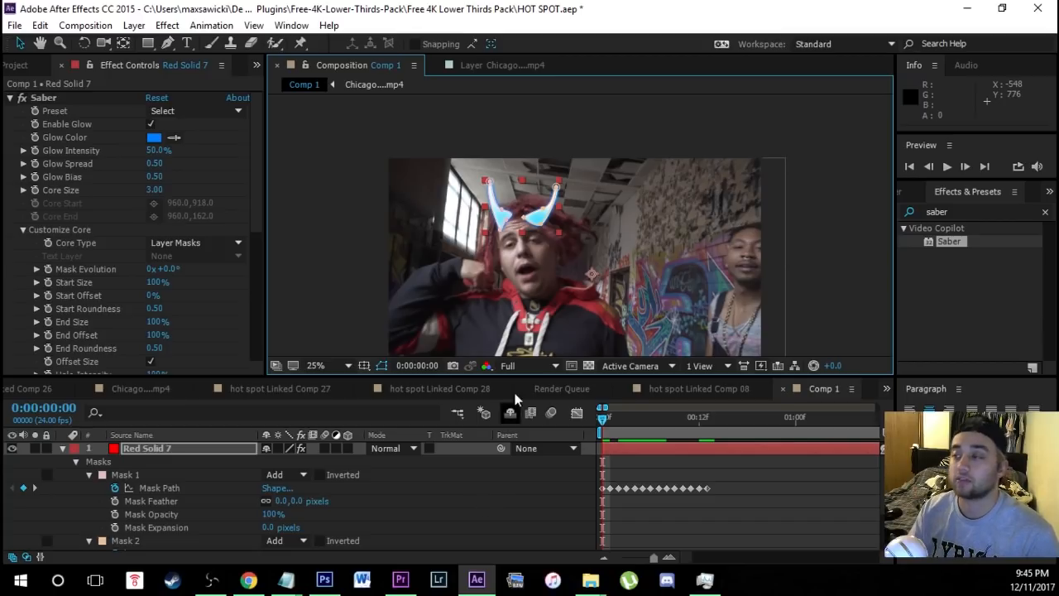
# - Apply the Fire preset to the Saber effect on the horn masks
pyautogui.click(197, 111)
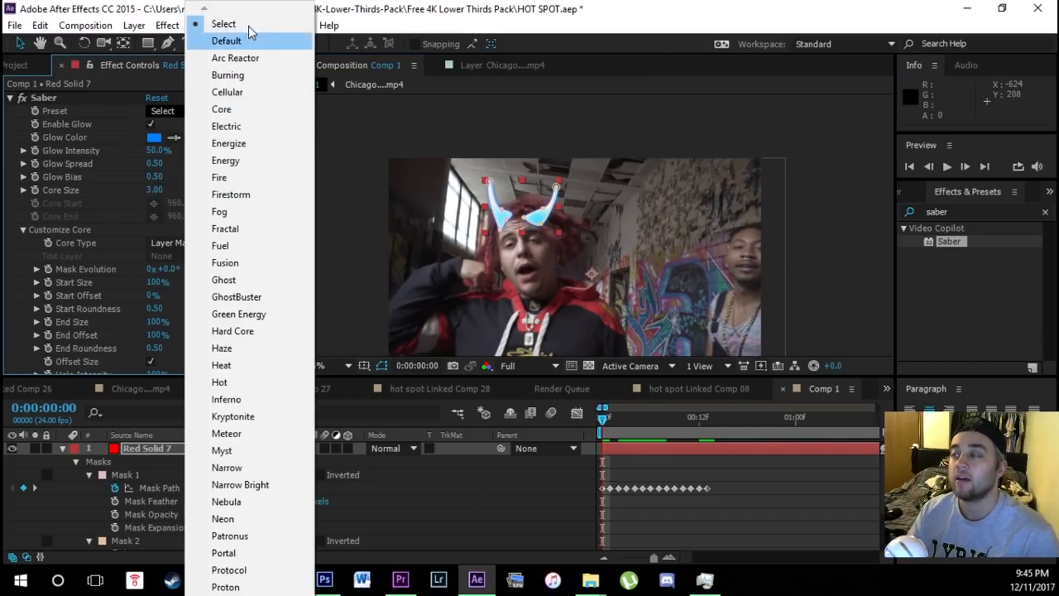
pyautogui.click(237, 177)
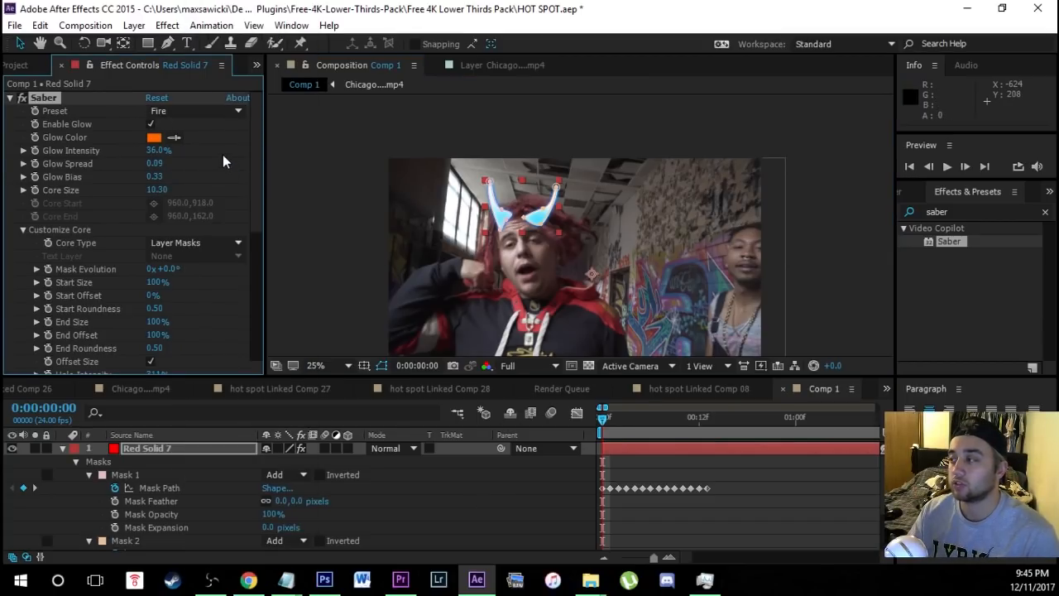
# - Try the Fog, Core, Electric and Inferno presets of the Saber effect on the horns
pyautogui.click(188, 108)
pyautogui.click(236, 211)
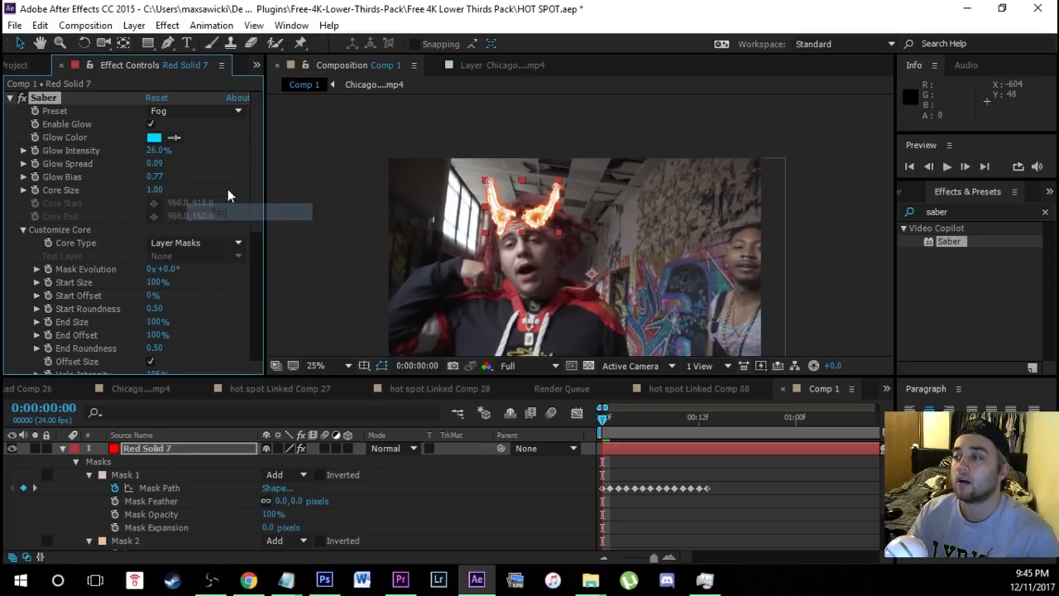
pyautogui.click(189, 109)
pyautogui.click(207, 107)
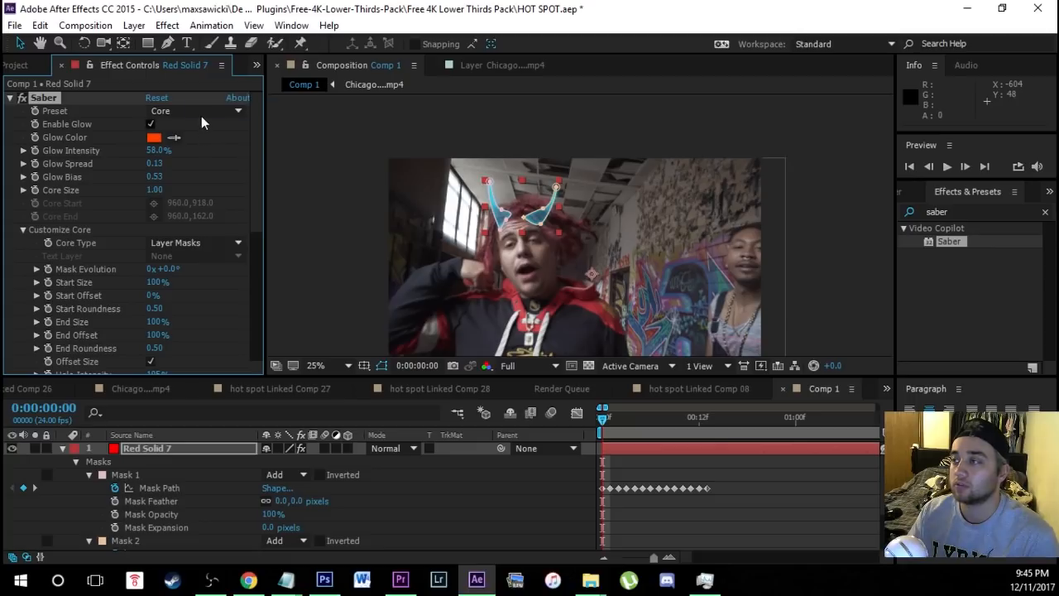
pyautogui.click(208, 111)
pyautogui.click(225, 126)
pyautogui.click(207, 112)
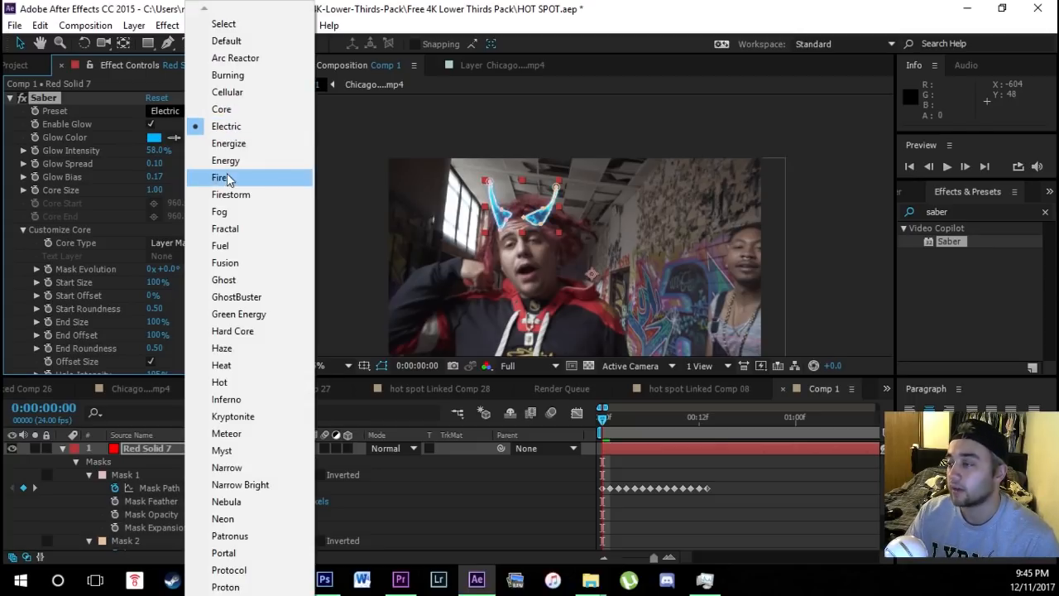
pyautogui.click(247, 399)
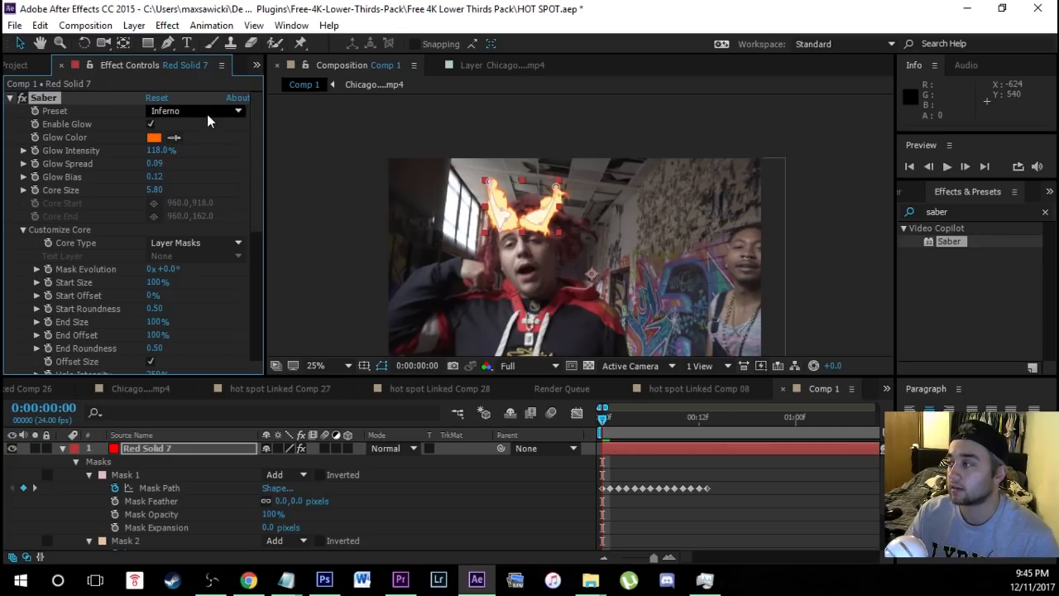
pyautogui.scroll(-3, 206, 303)
pyautogui.moveTo(155, 275); pyautogui.dragTo(121, 269)
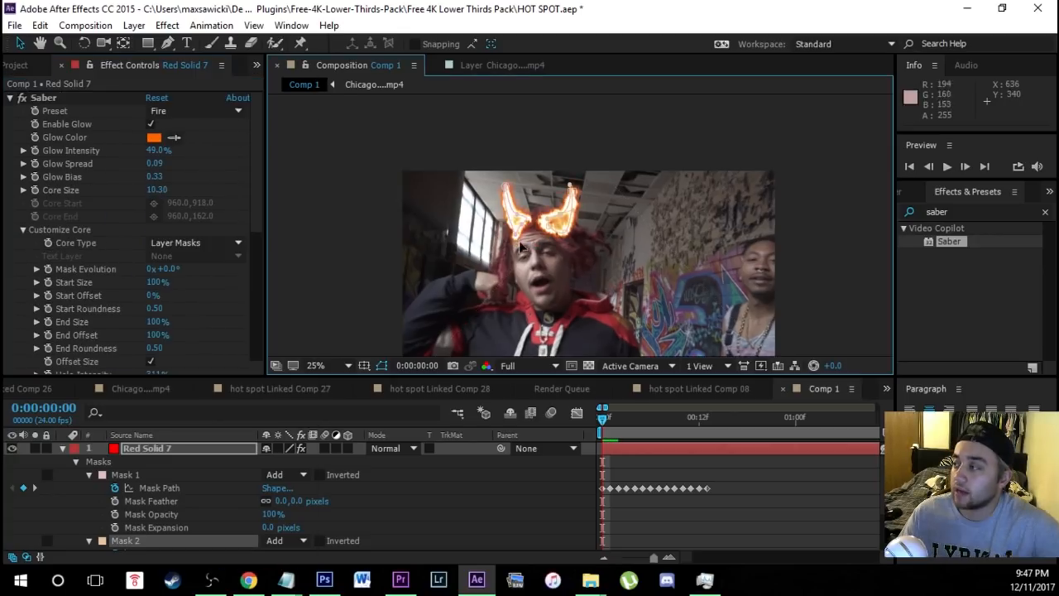
# - Reshape Mask 1 and Mask 2 on the red solid at 0:00:00:00 to give the fire horns narrower bases and higher tips
pyautogui.click(513, 237)
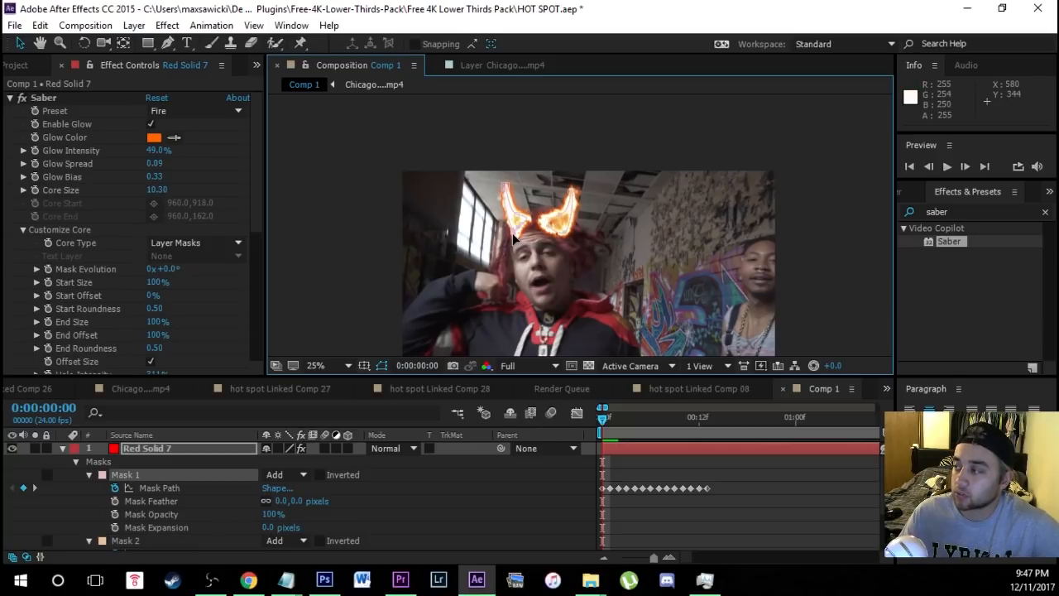
pyautogui.click(555, 232)
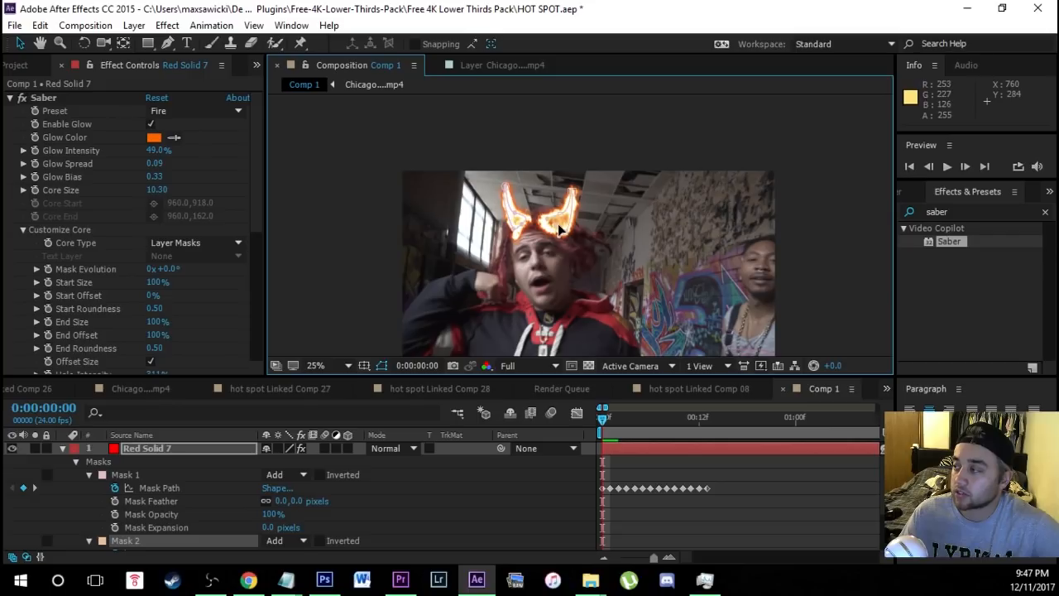
pyautogui.scroll(1, 565, 222)
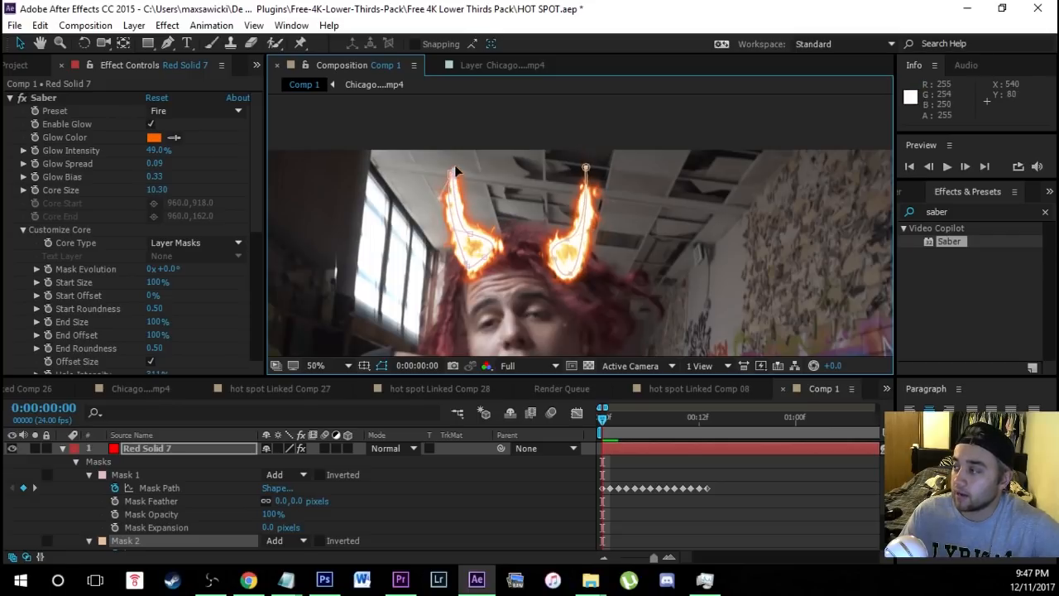
pyautogui.click(452, 188)
pyautogui.scroll(-1, 533, 262)
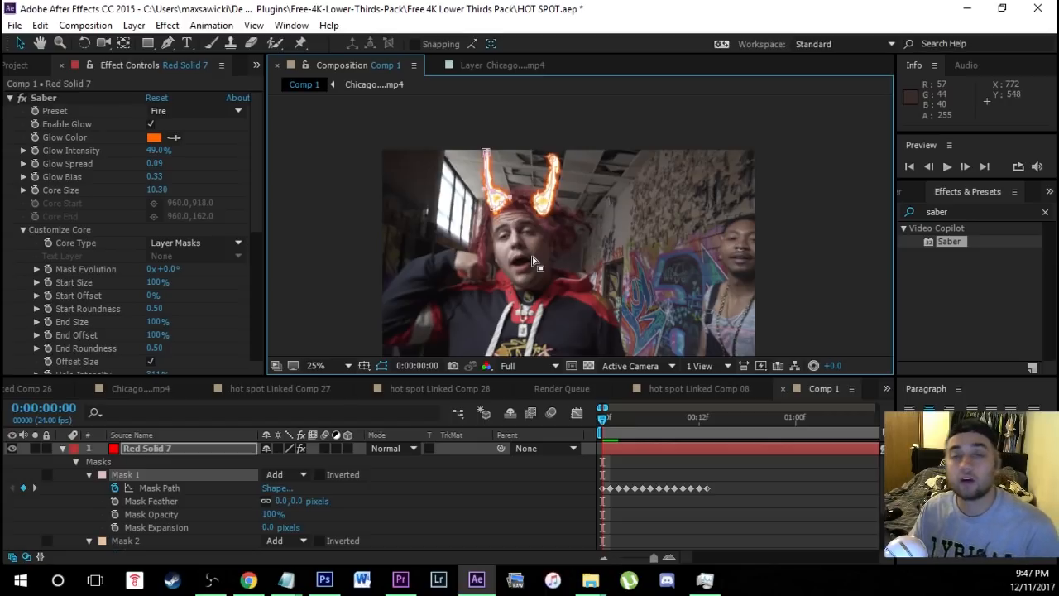